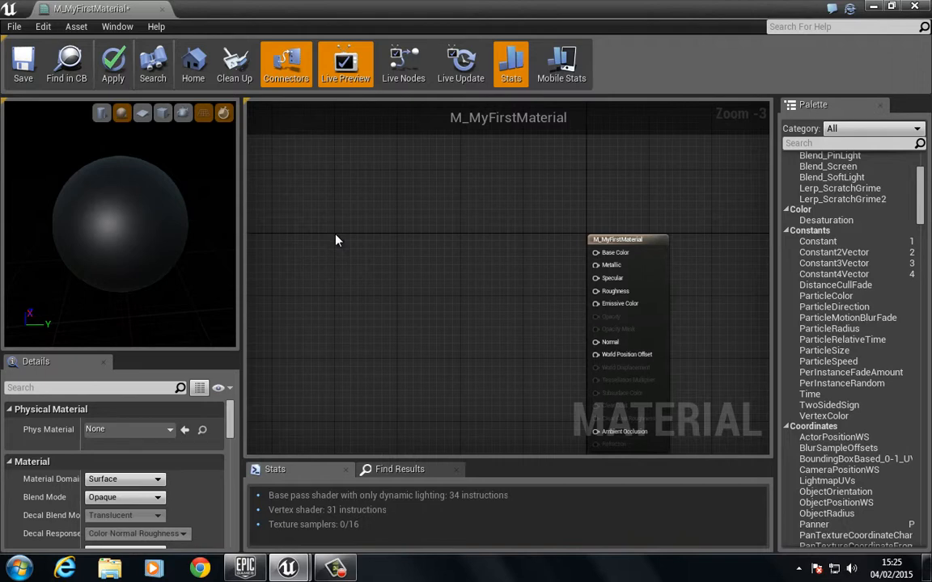
Add a Constant3Vector node to the material graph and connect its output to Base Color
click(336, 241)
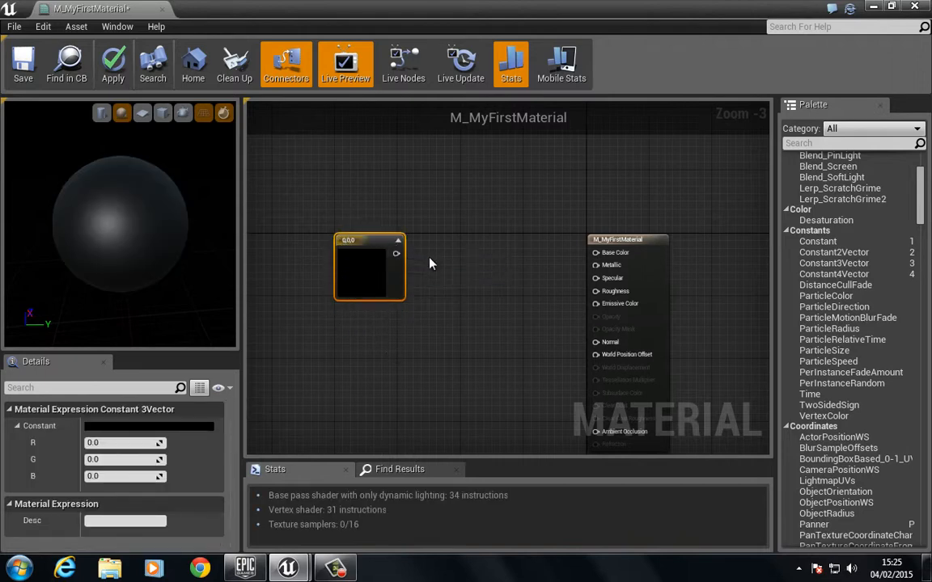
scroll(441, 234, up, 2)
right_drag(450, 235, 411, 256)
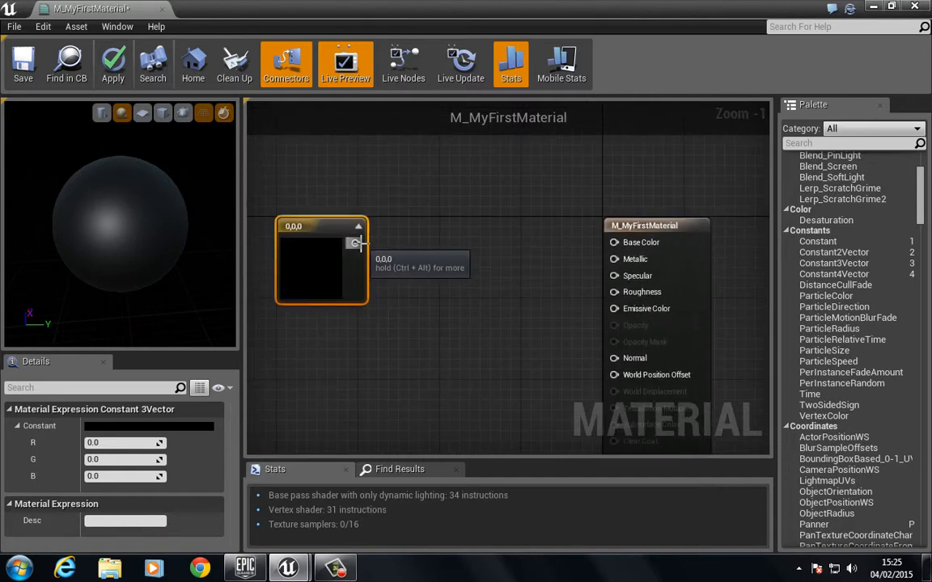
drag(357, 244, 618, 246)
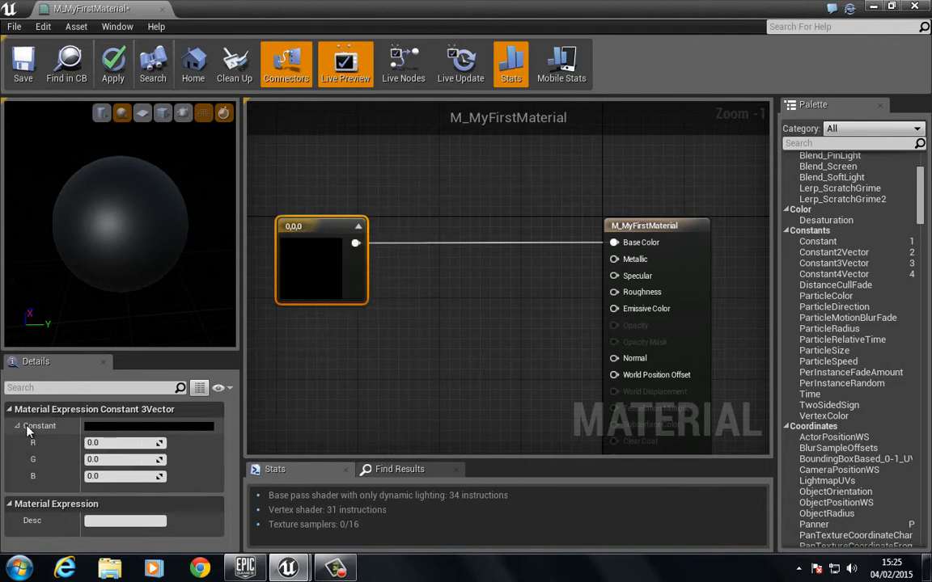
Set the Constant3Vector colour to a pinkish red with R 0.805, G 0.176 and B 0.277
click(129, 431)
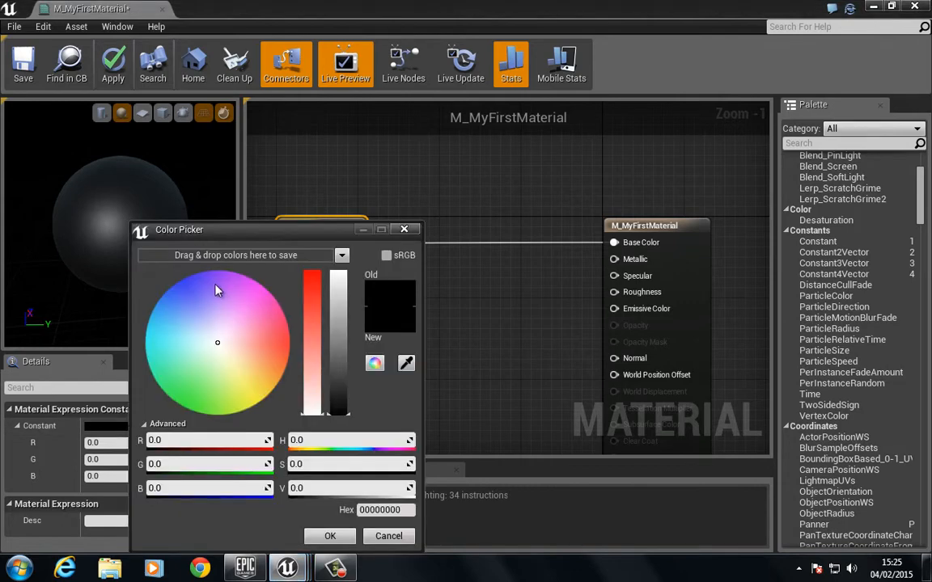
click(220, 338)
drag(227, 322, 273, 338)
drag(339, 328, 339, 298)
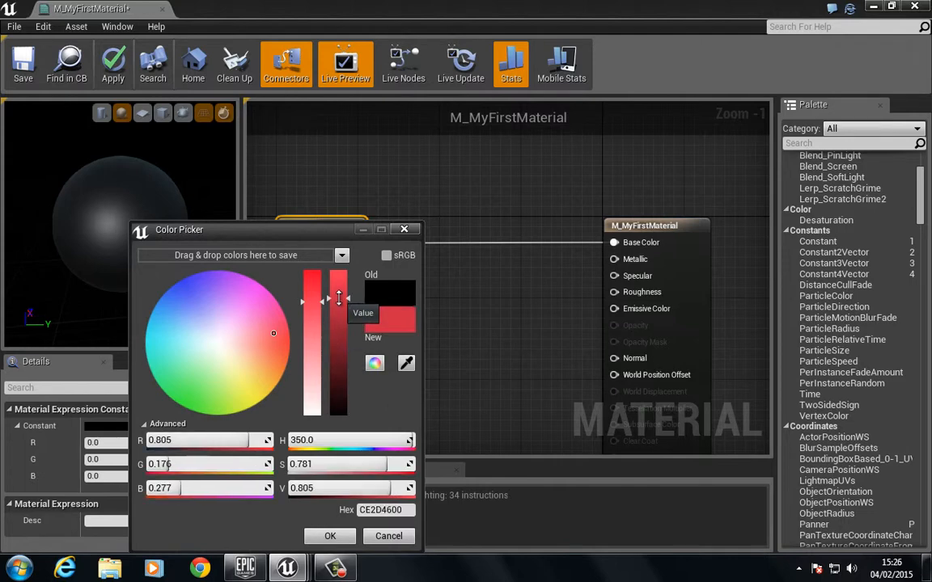
click(330, 537)
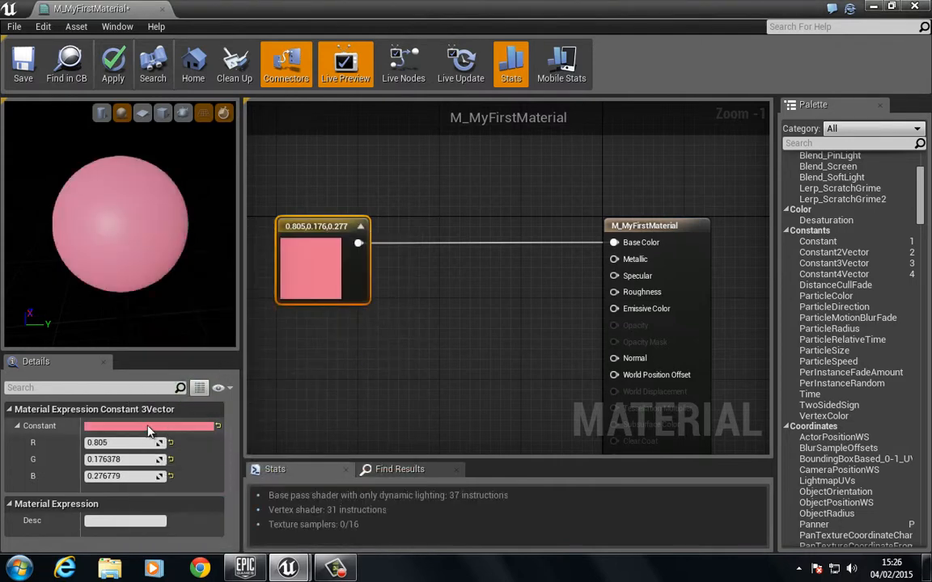
Deepen the constant's colour by setting its saturation to 0.99 and its value to 0.595
double_click(315, 271)
drag(333, 302, 335, 271)
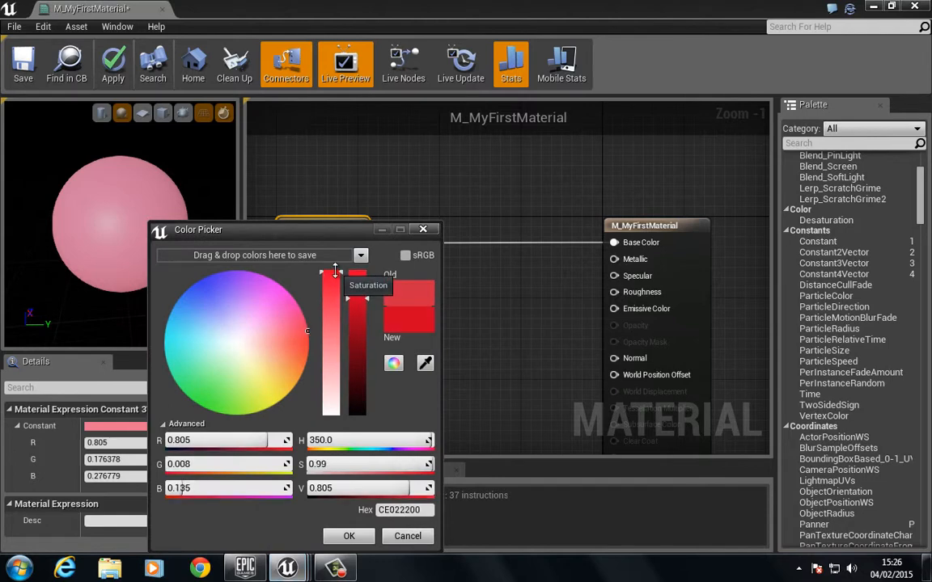
mouse_move(364, 312)
mouse_down()
mouse_move(363, 351)
mouse_move(364, 327)
mouse_up()
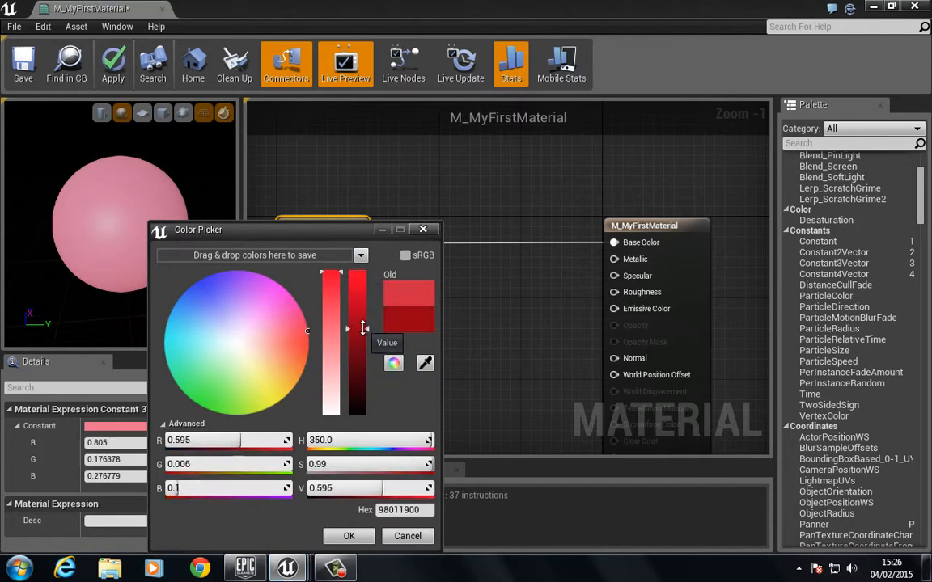
click(352, 535)
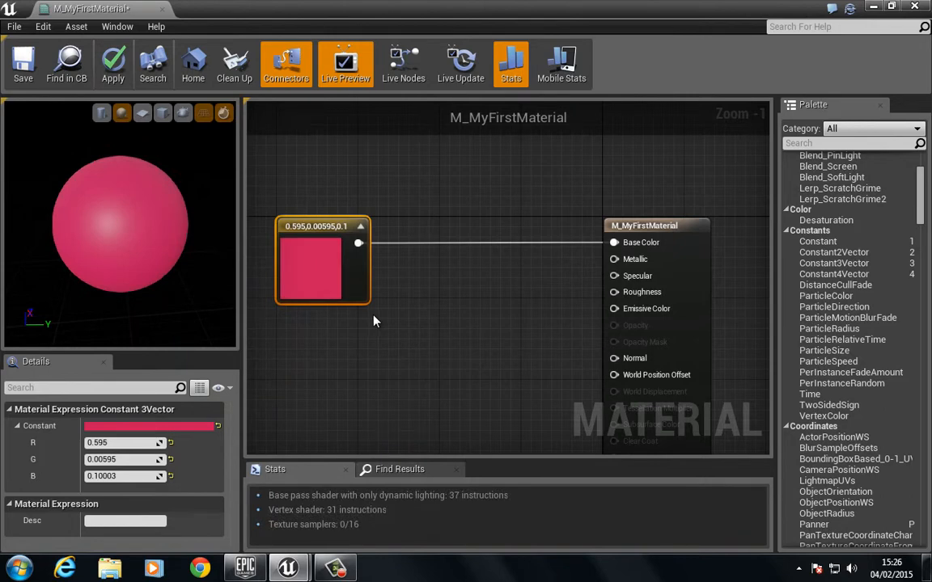
Change the constant's colour to pure red, R 0.595, G 0 and B 0, and reposition its node above the material node
click(170, 427)
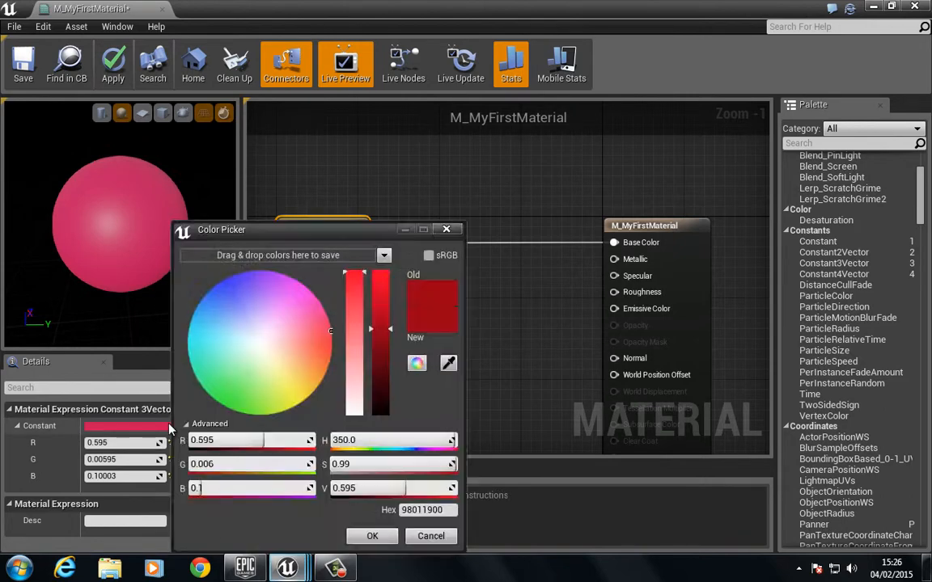
click(334, 344)
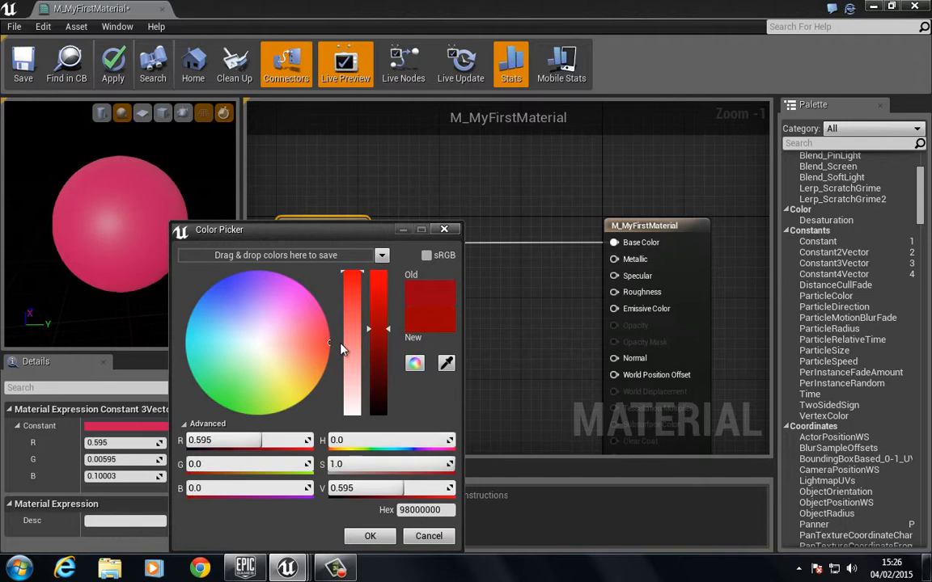
click(368, 537)
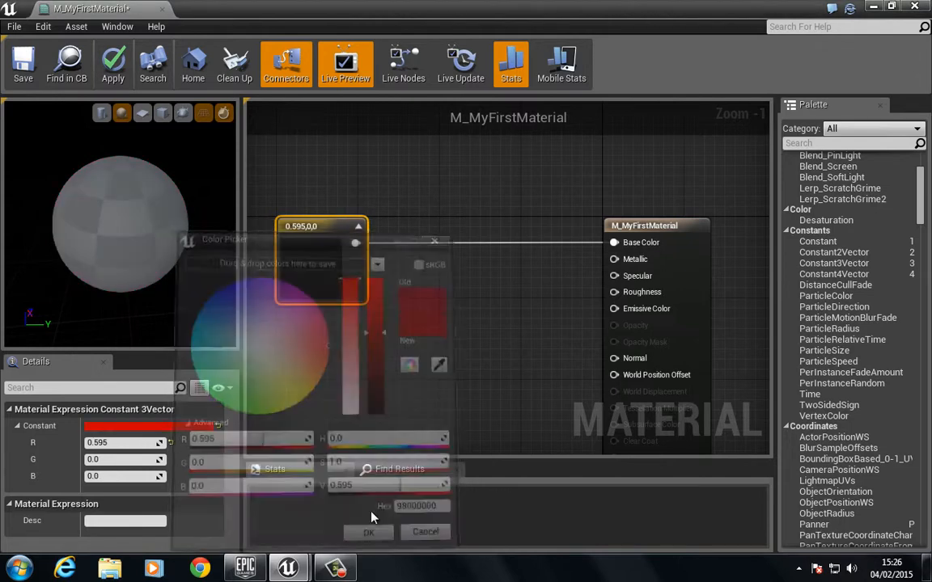
drag(121, 233, 115, 251)
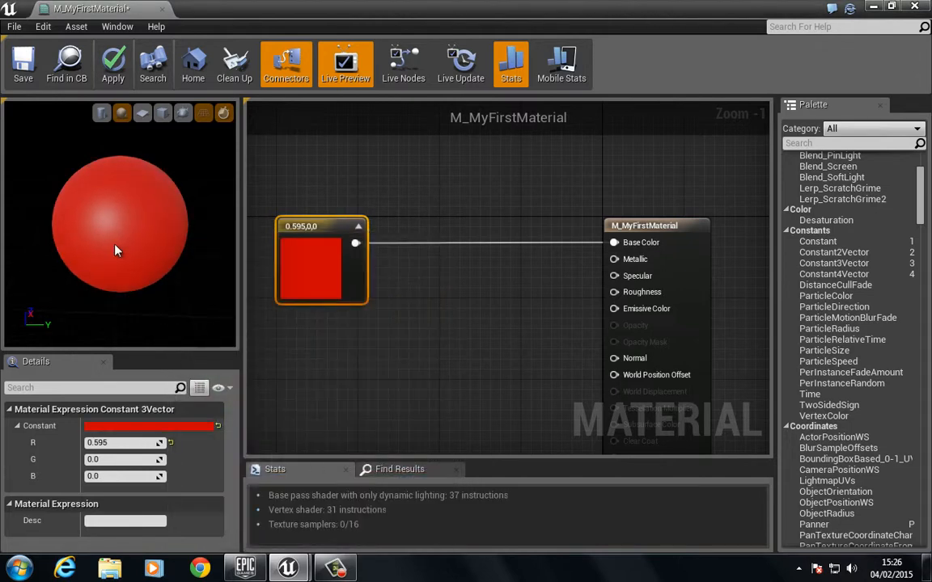
drag(295, 276, 326, 214)
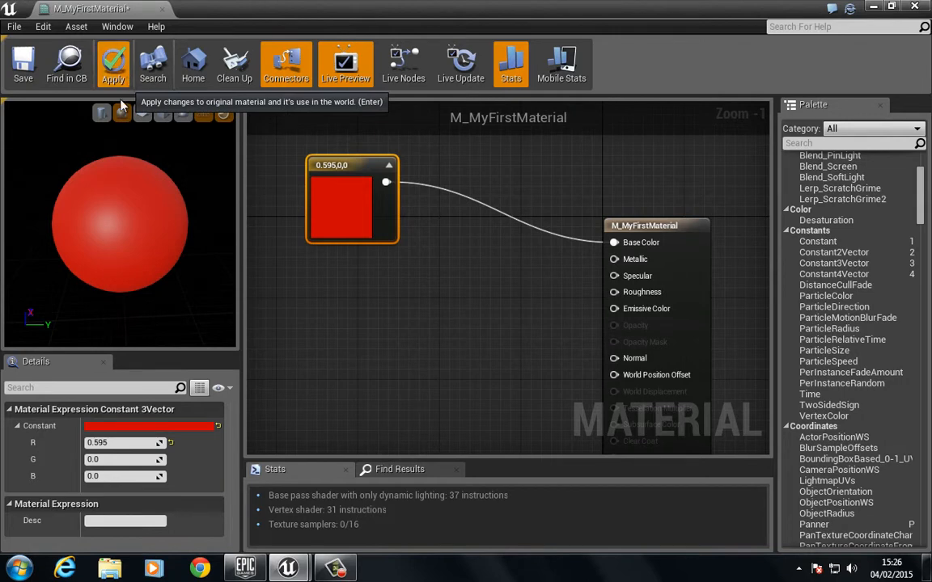
Apply and save the changes to M_MyFirstMaterial, and close the material editor
click(127, 78)
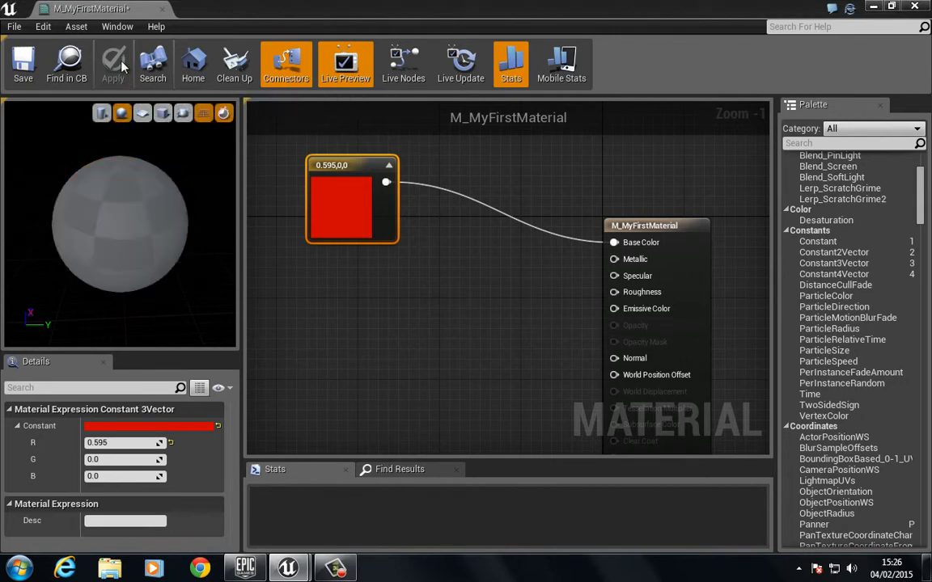
click(23, 75)
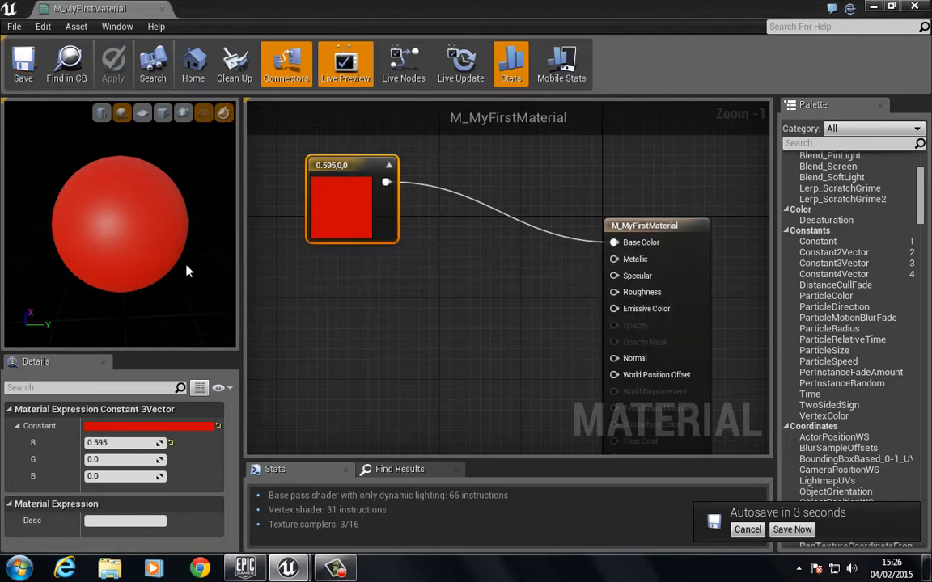
drag(375, 10, 466, 128)
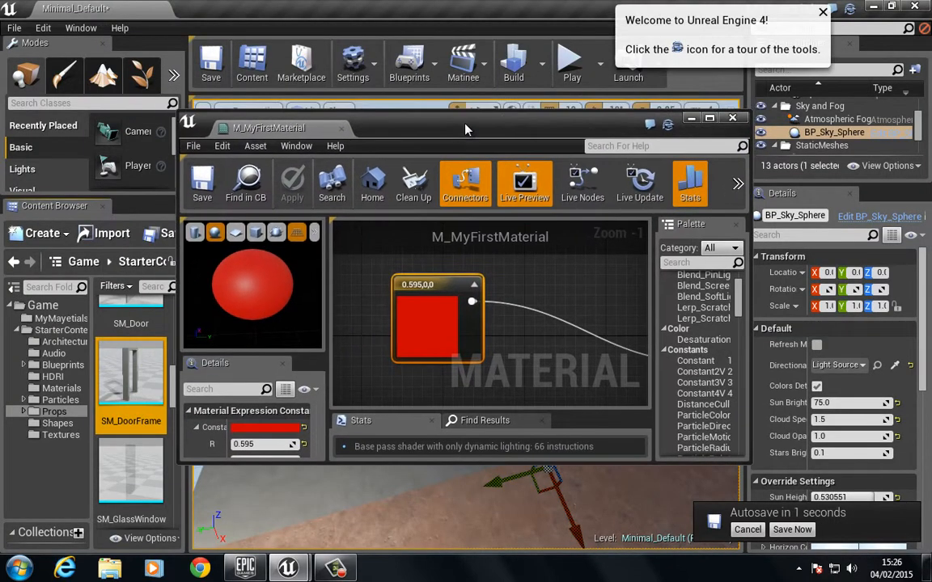
click(732, 118)
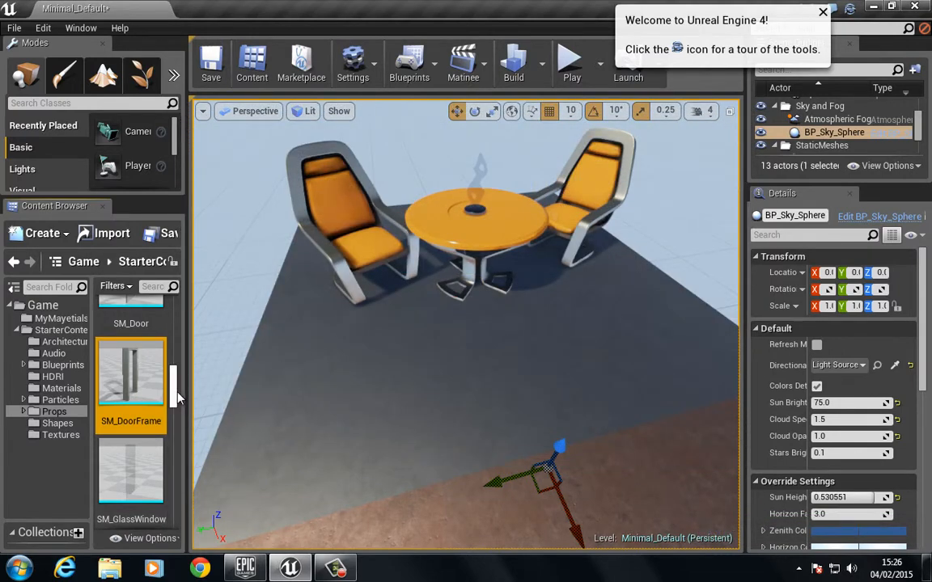
Place the SM_CornerFrame prop on the floor of the level and raise it to a Z location of 60
drag(178, 397, 508, 405)
right_drag(395, 385, 351, 405)
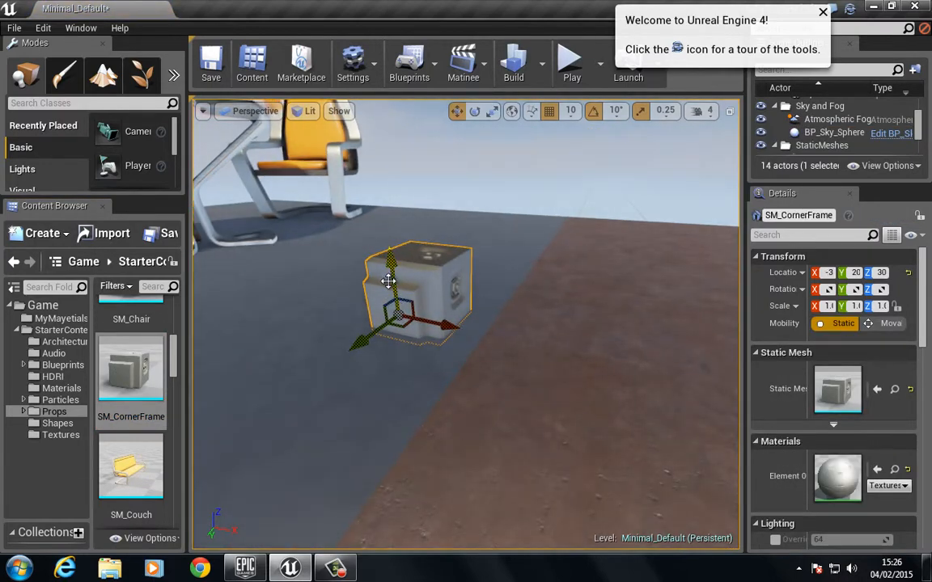
drag(388, 281, 390, 178)
right_drag(411, 310, 268, 326)
Assign M_MyFirstMaterial from the MyMayetials folder to the corner frame's Element 0 material slot and inspect the mesh up close
click(45, 328)
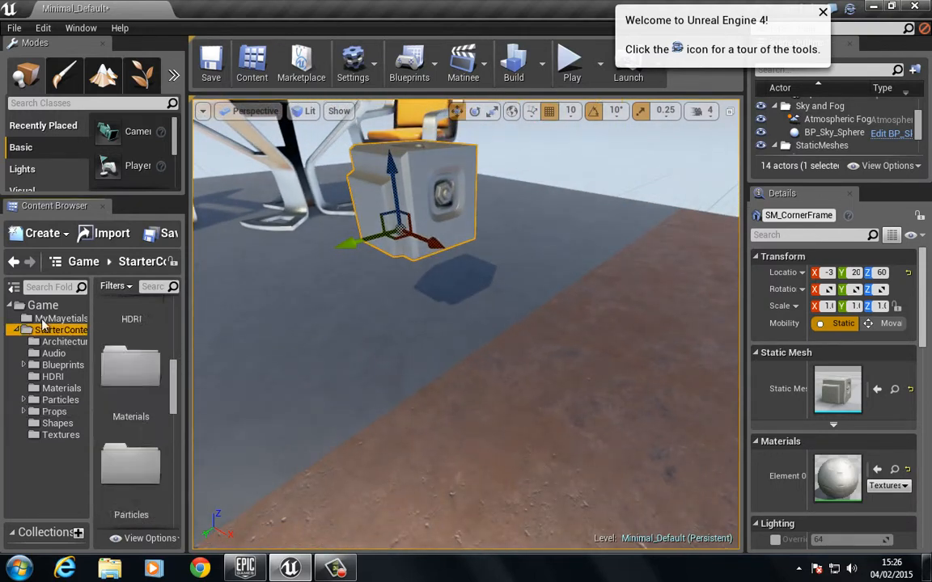
click(51, 318)
click(127, 323)
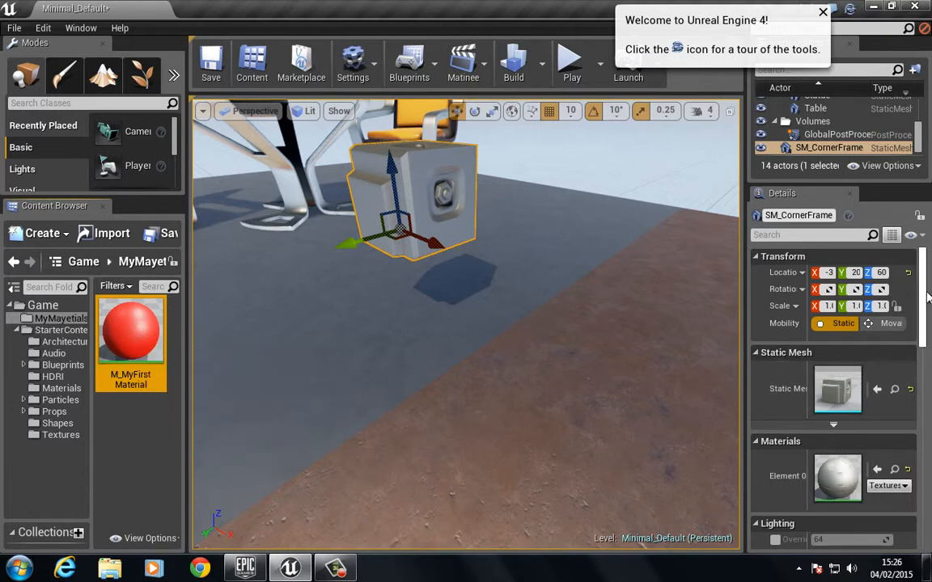
scroll(926, 297, down, 3)
scroll(926, 292, up, 3)
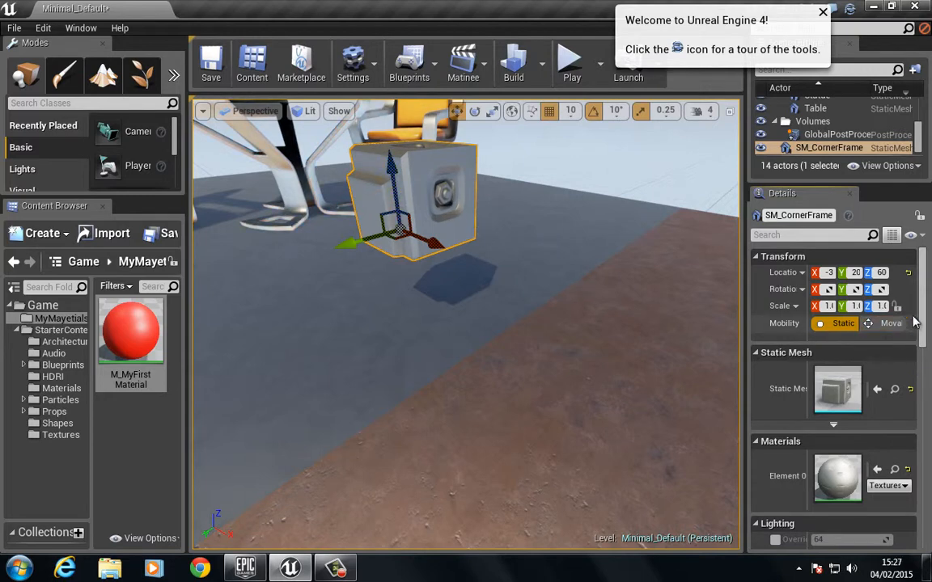
scroll(914, 323, down, 3)
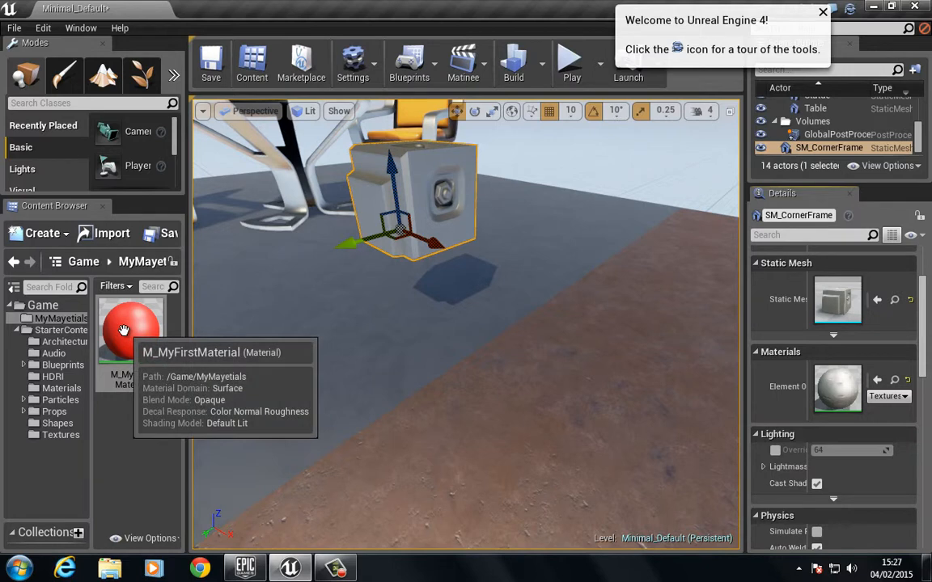
drag(124, 330, 824, 386)
click(423, 354)
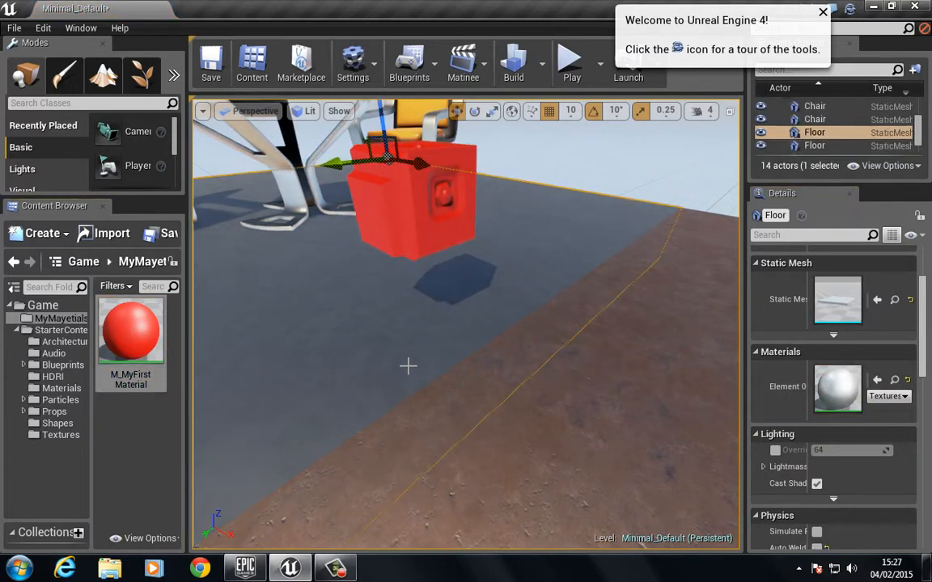
right_drag(407, 366, 391, 314)
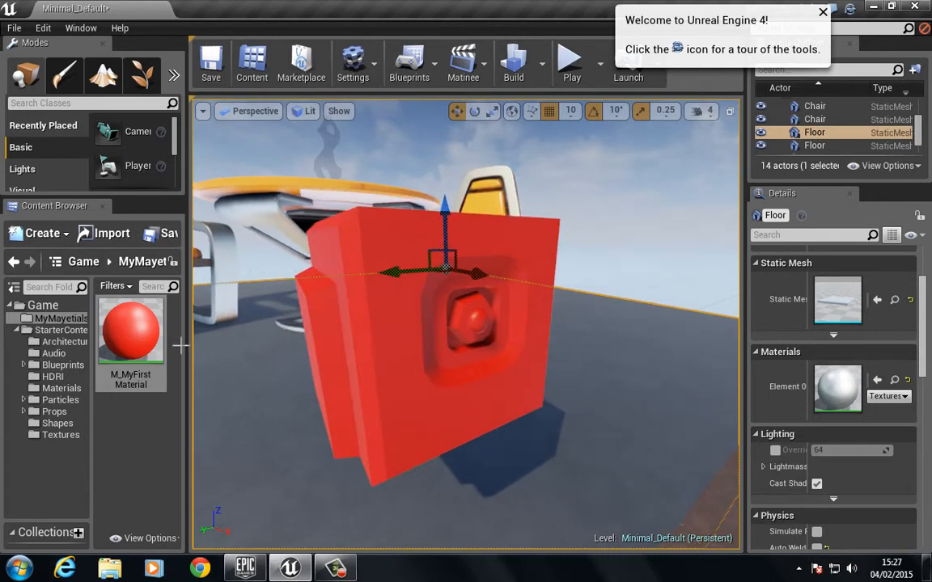
Reopen M_MyFirstMaterial in the material editor, maximise the window and bring the node graph into view
double_click(132, 324)
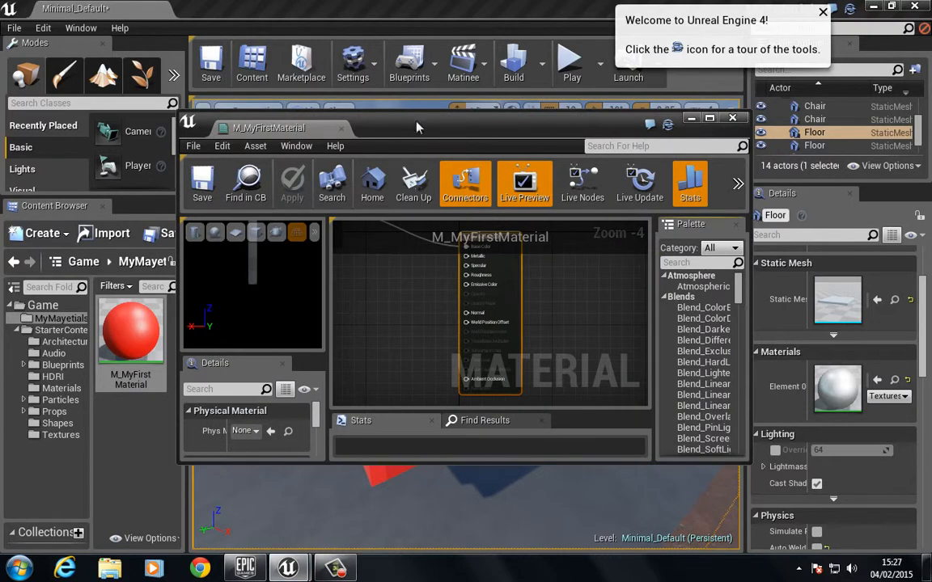
drag(426, 129, 480, 0)
right_drag(312, 216, 437, 275)
scroll(396, 229, up, 2)
right_drag(396, 229, 433, 315)
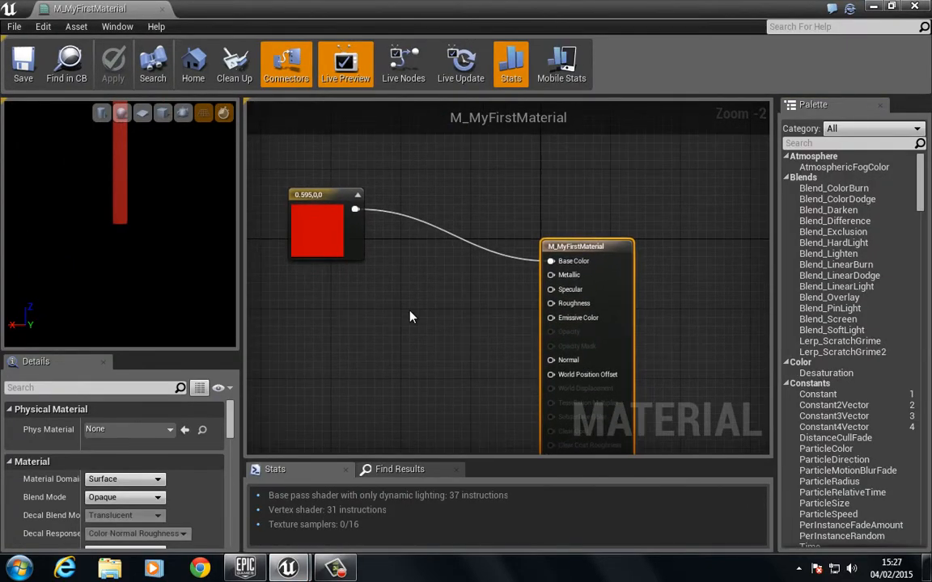
Add a Constant node below the red colour node and move it closer to the material node
click(318, 307)
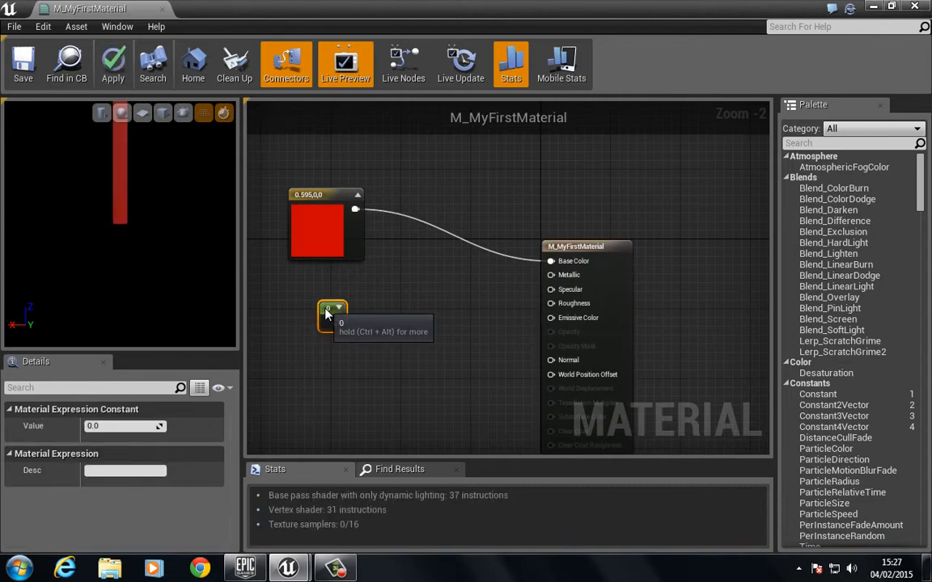
drag(327, 308, 414, 303)
scroll(444, 291, up, 2)
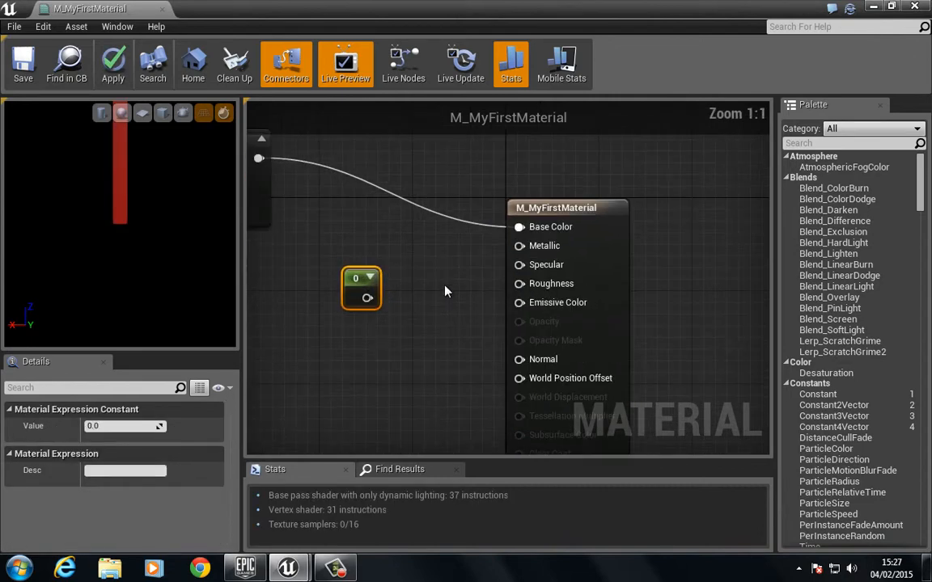
Locate the level's corner frame mesh in the Content Browser, use SM_CornerFrame as the material's preview mesh, and maximise the material editor again
drag(132, 182, 89, 173)
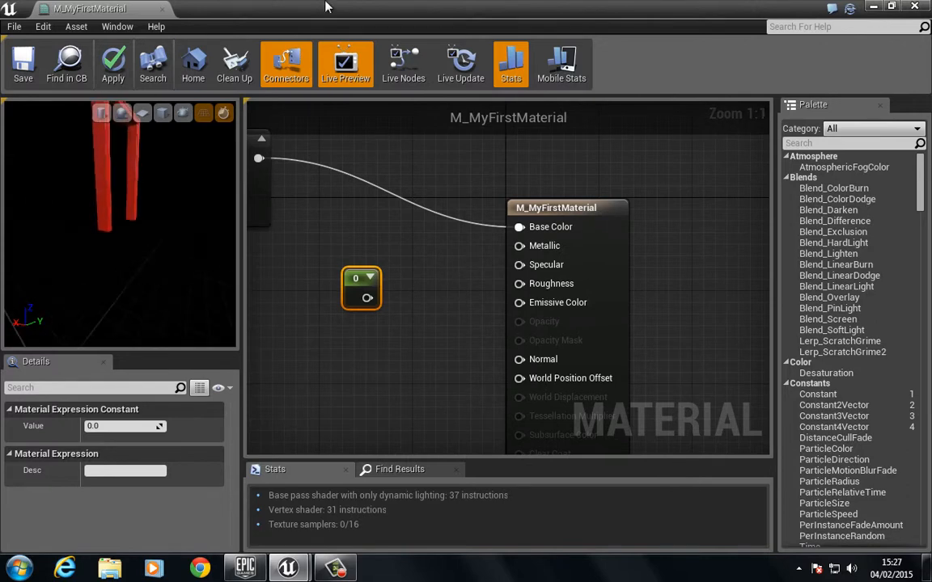
drag(330, 6, 537, 102)
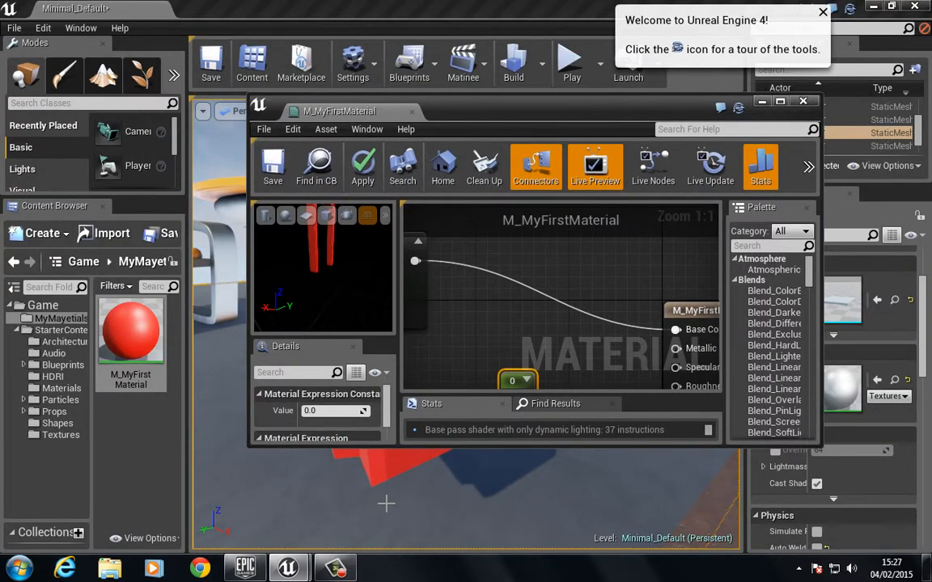
click(383, 458)
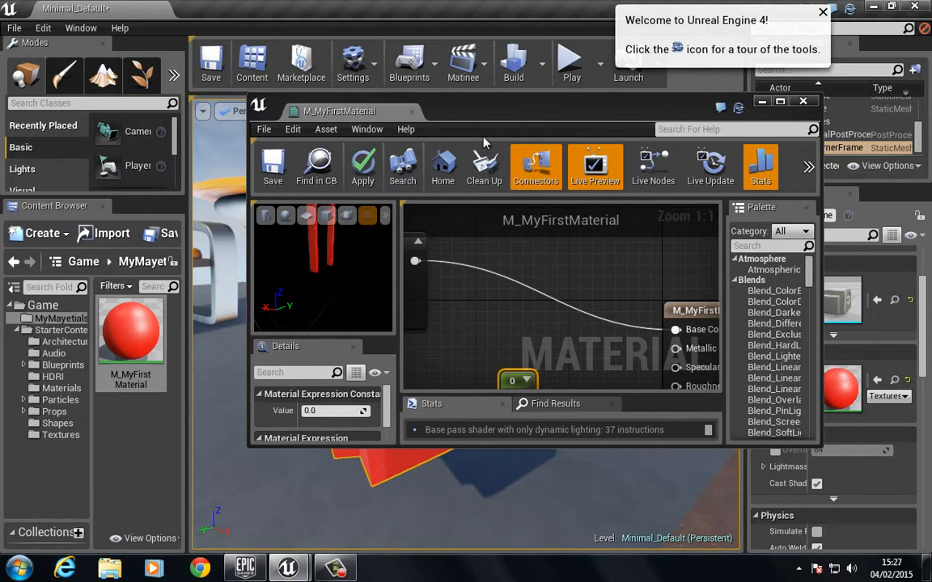
drag(437, 118, 751, 166)
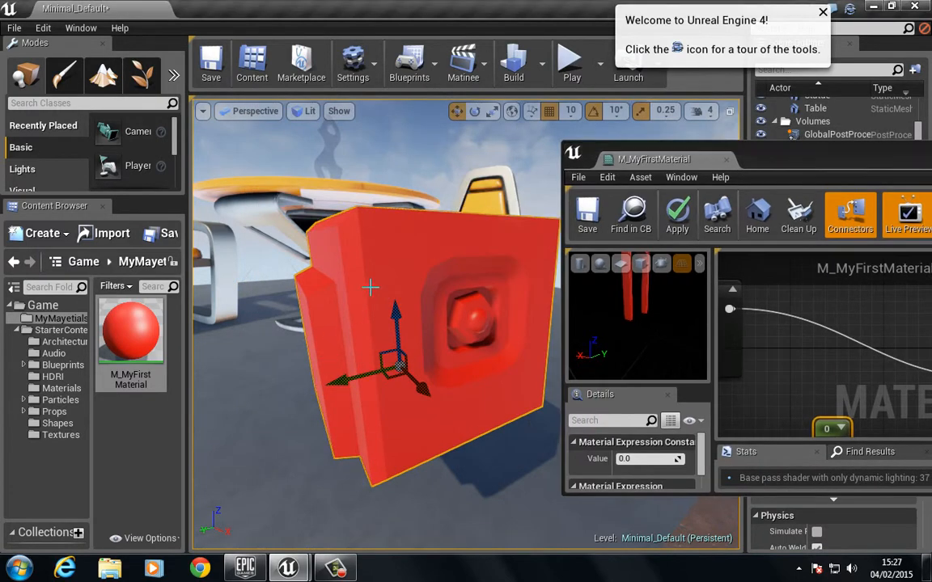
right_drag(371, 288, 372, 292)
click(405, 222)
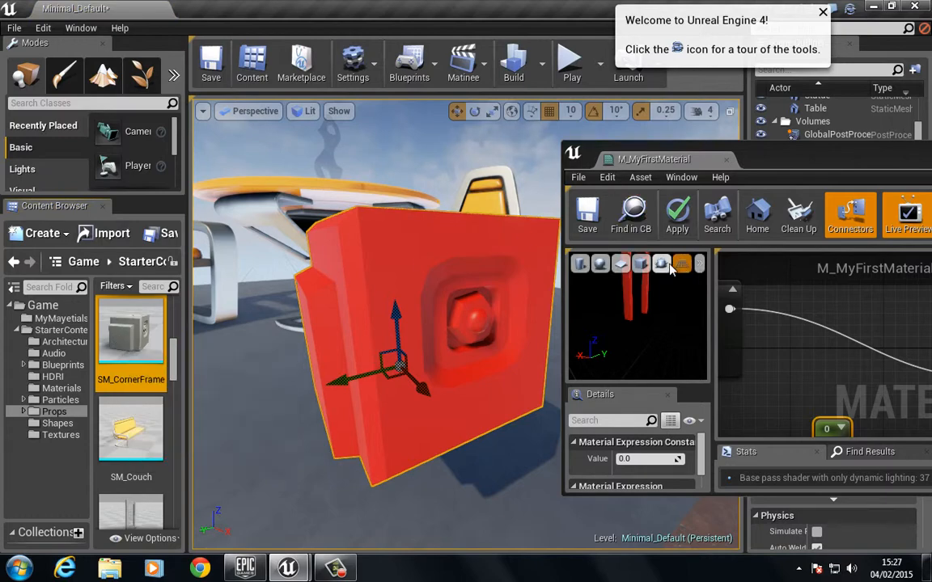
drag(696, 158, 329, 2)
drag(79, 264, 124, 197)
scroll(106, 304, up, 10)
scroll(104, 300, down, 4)
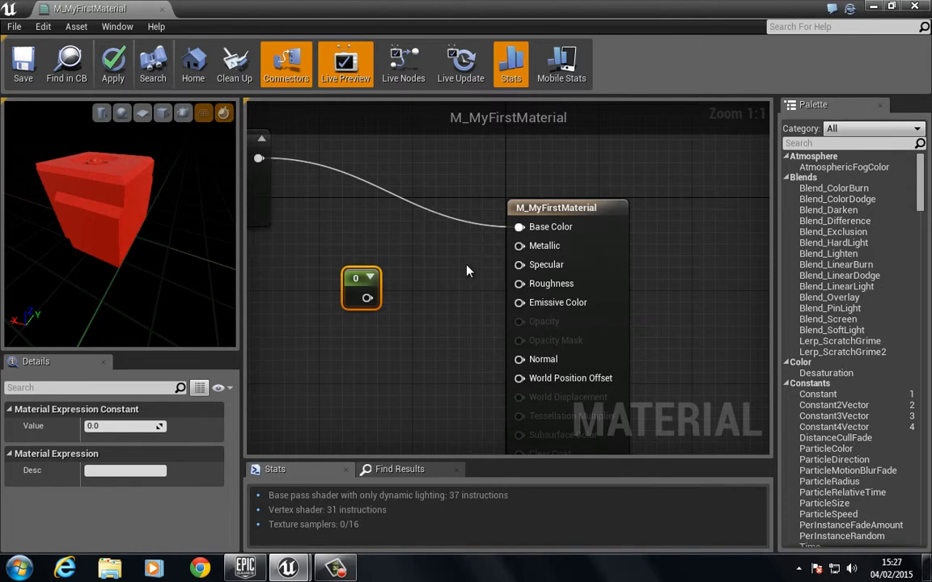
Move the Constant node closer to the material node and connect it to the Specular input
right_drag(452, 305, 443, 260)
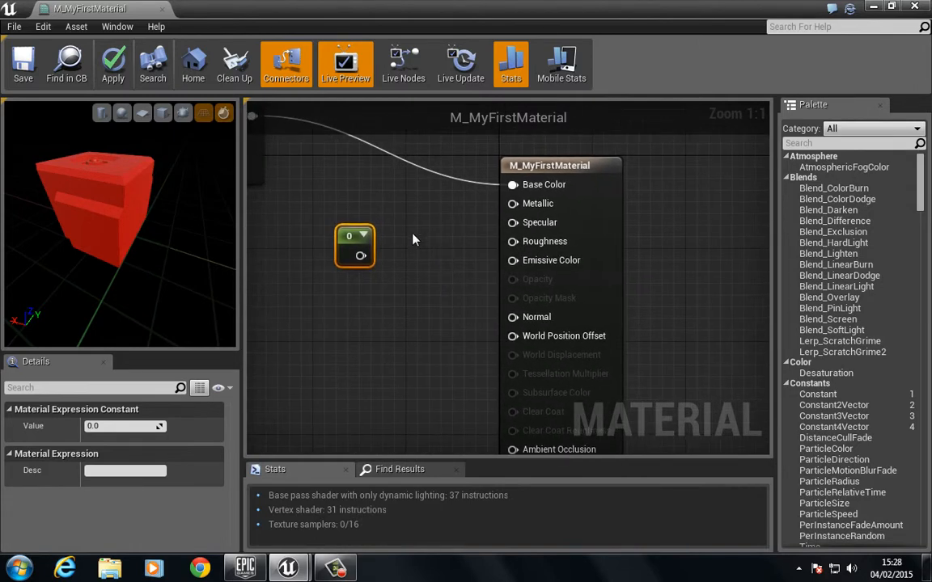
mouse_move(118, 201)
mouse_down()
mouse_move(119, 215)
mouse_move(142, 192)
mouse_move(118, 170)
mouse_move(93, 164)
mouse_move(73, 178)
mouse_move(127, 196)
mouse_up()
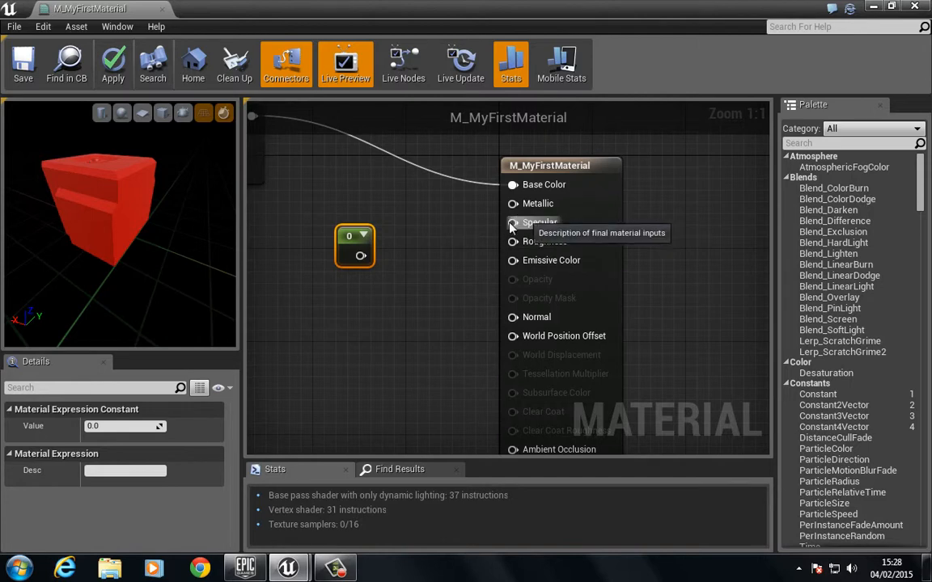
drag(351, 236, 385, 238)
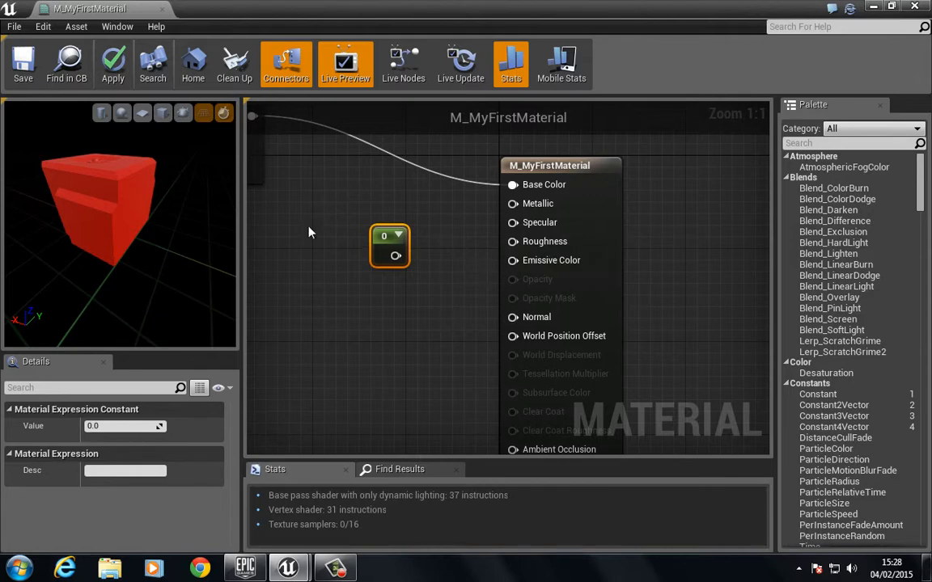
drag(514, 222, 396, 258)
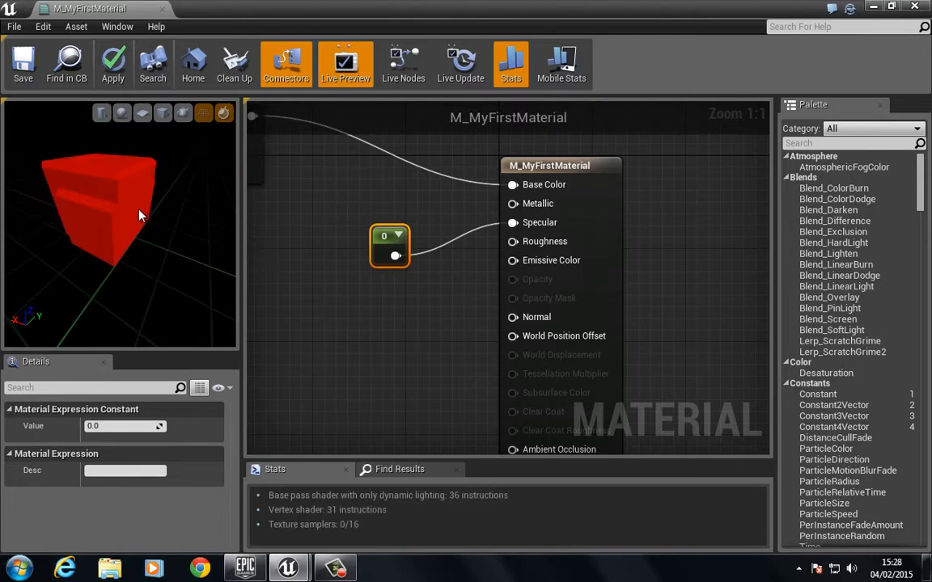
drag(139, 215, 113, 212)
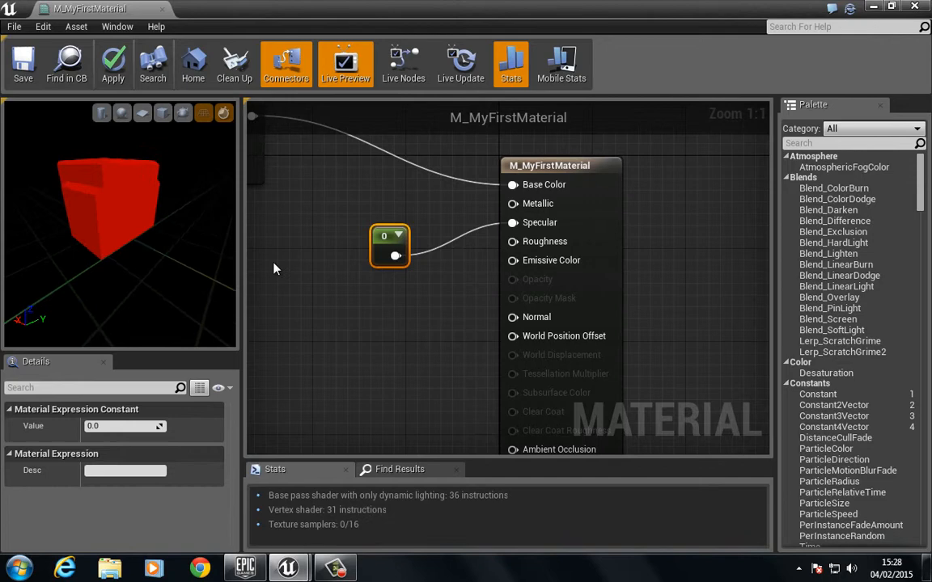
Expand the Constant node's preview, place the node further from the material node and set its value to 1
click(396, 233)
drag(389, 233, 298, 252)
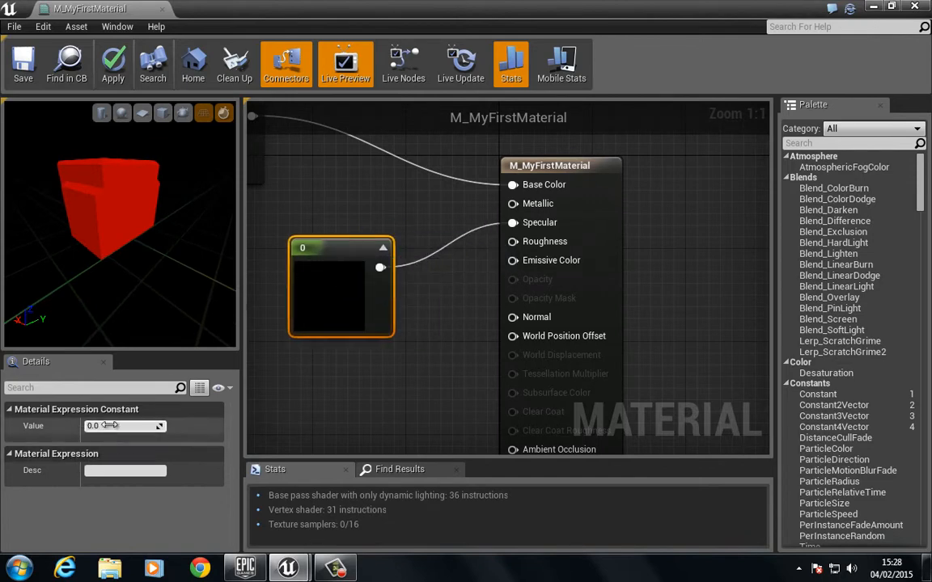
text(1)
key(Return)
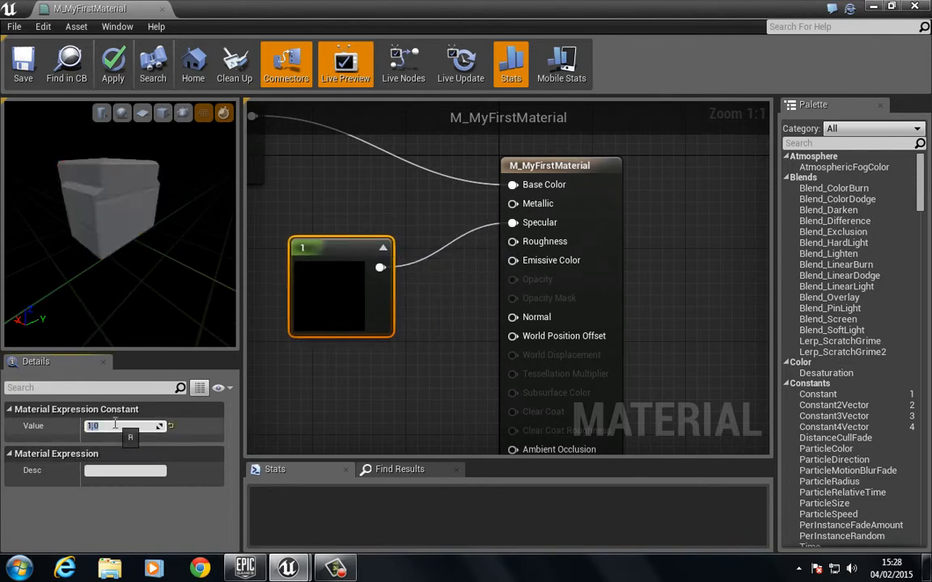
drag(87, 200, 195, 219)
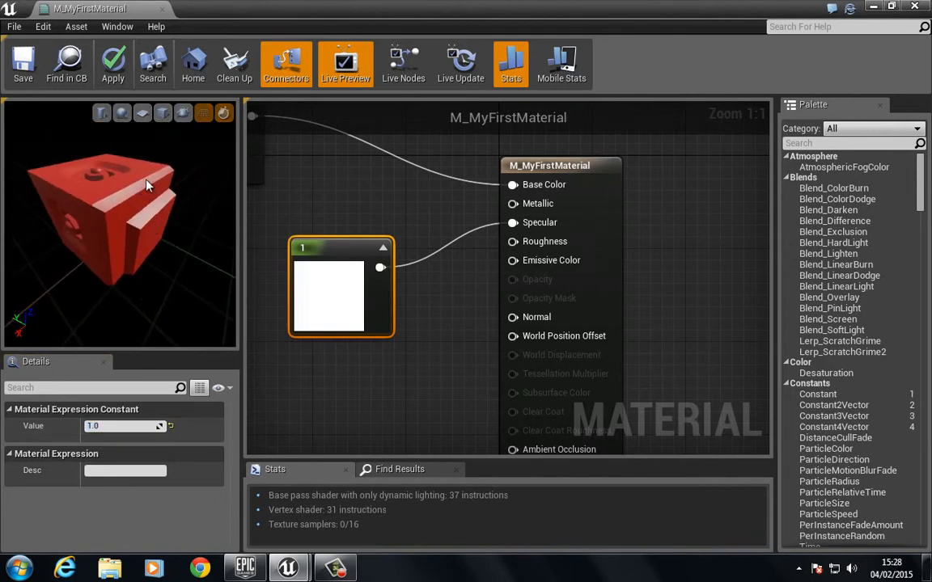
Switch the specular constant's value to 0 and back to 1 to compare the highlights on the preview mesh
click(113, 425)
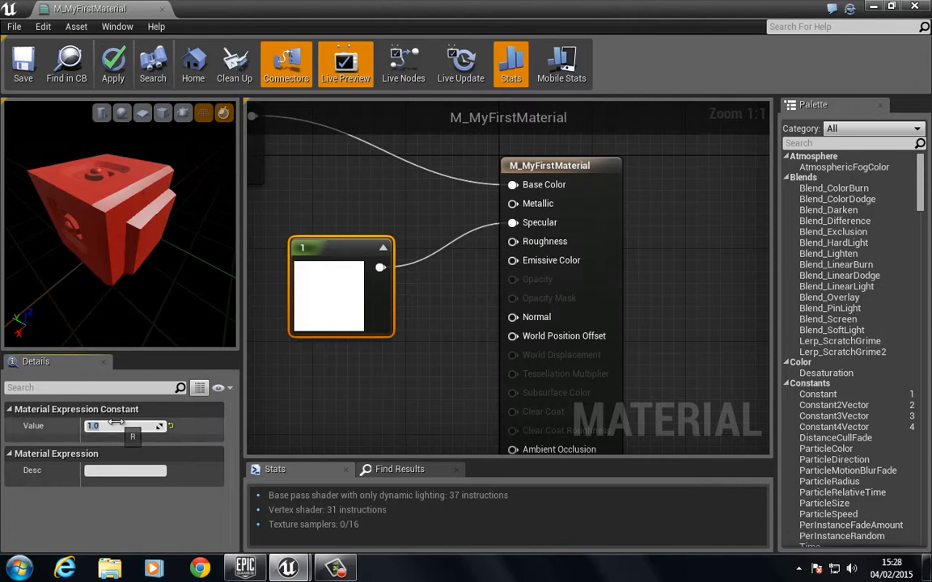
text(0)
key(Return)
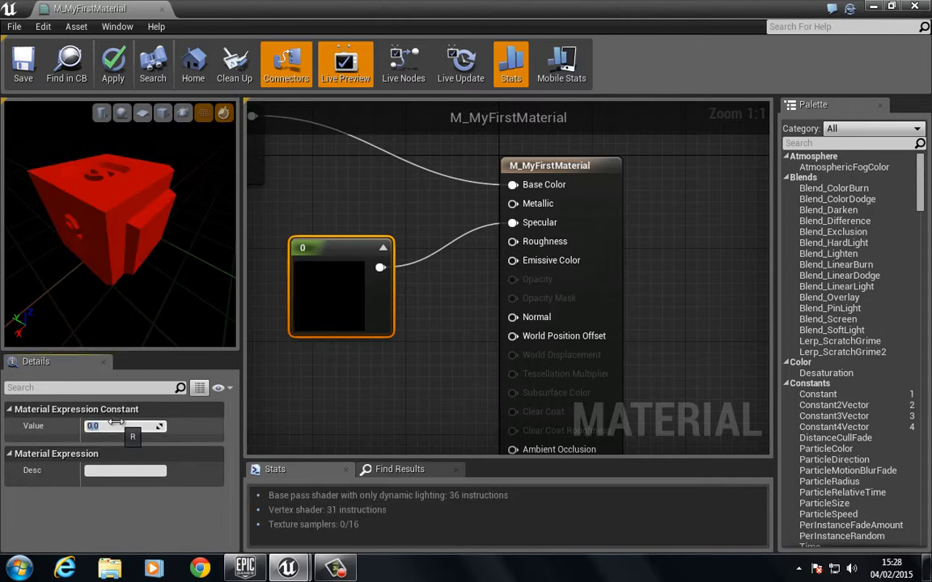
text(1)
key(Return)
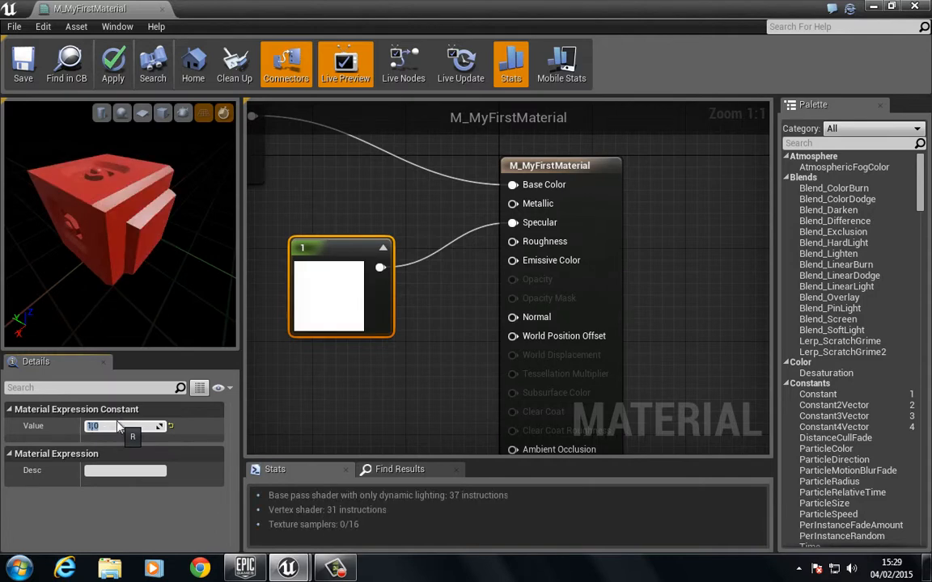
Break the Constant node's link to the Specular input
click(348, 276)
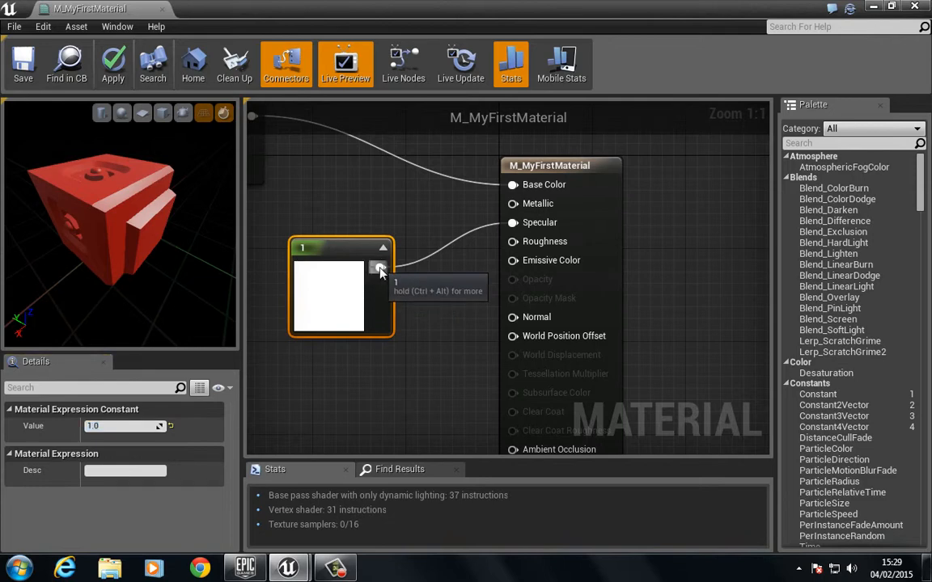
right_click(378, 268)
click(422, 131)
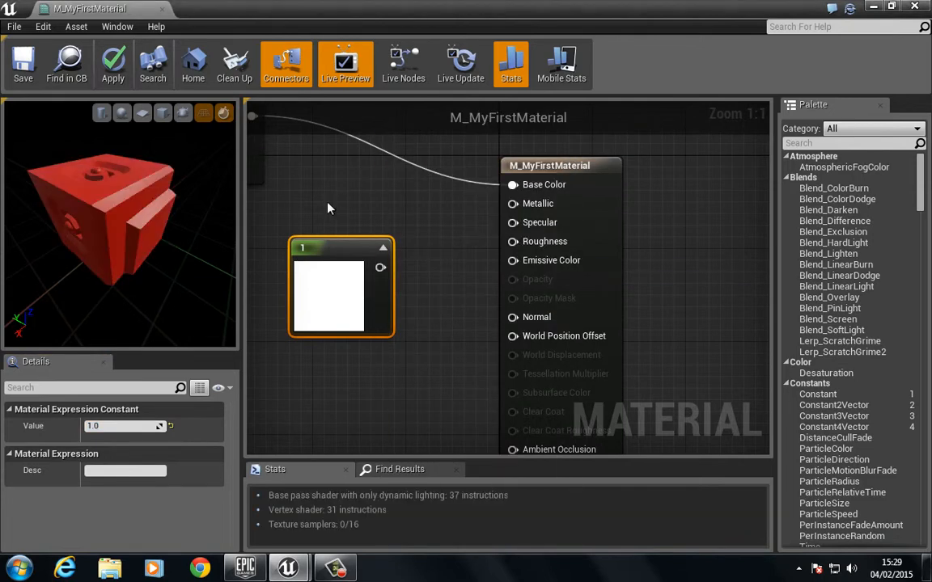
Place the Constant node below the red colour node and reconnect it to the Specular input
drag(330, 269, 287, 258)
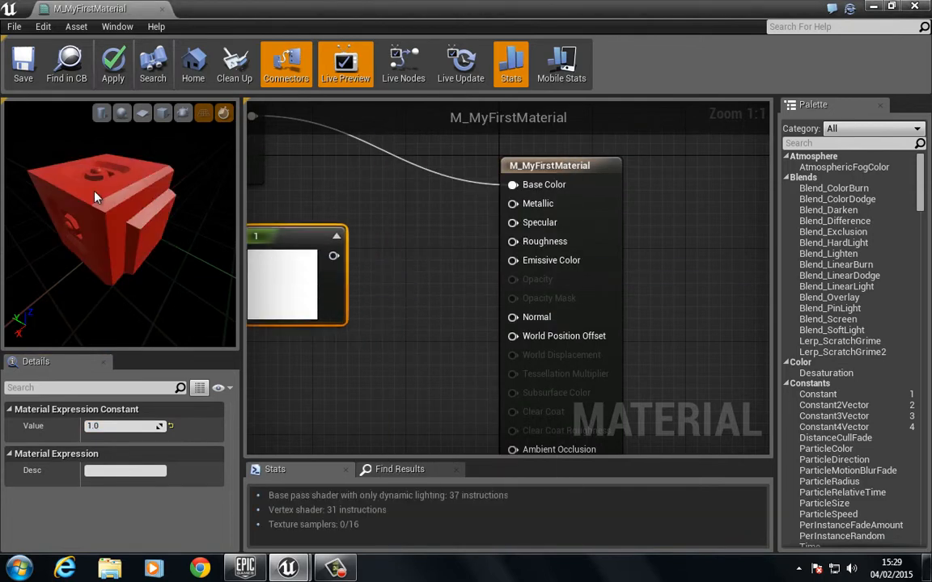
mouse_move(158, 233)
mouse_down()
mouse_move(99, 243)
mouse_move(164, 216)
mouse_move(166, 233)
mouse_up()
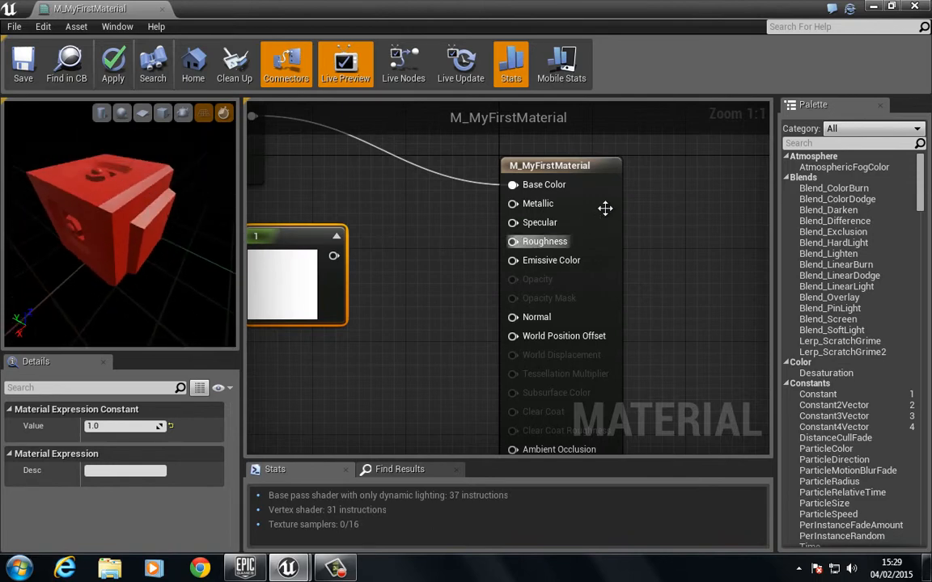
click(570, 176)
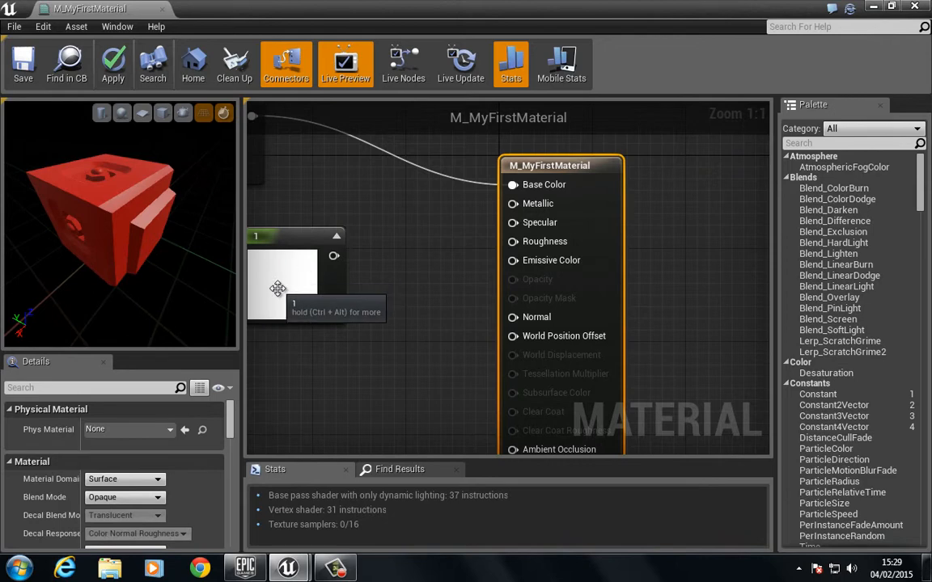
click(277, 287)
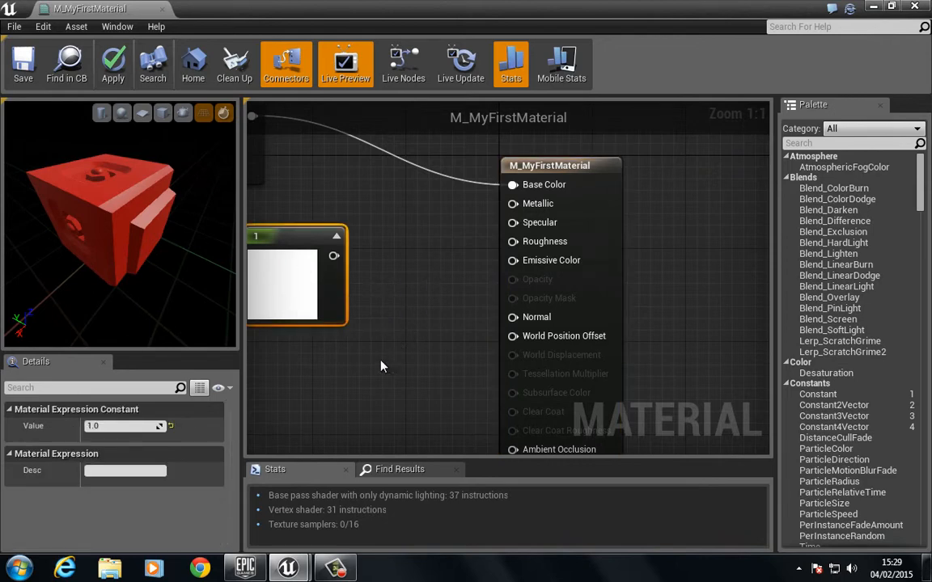
right_drag(381, 367, 498, 351)
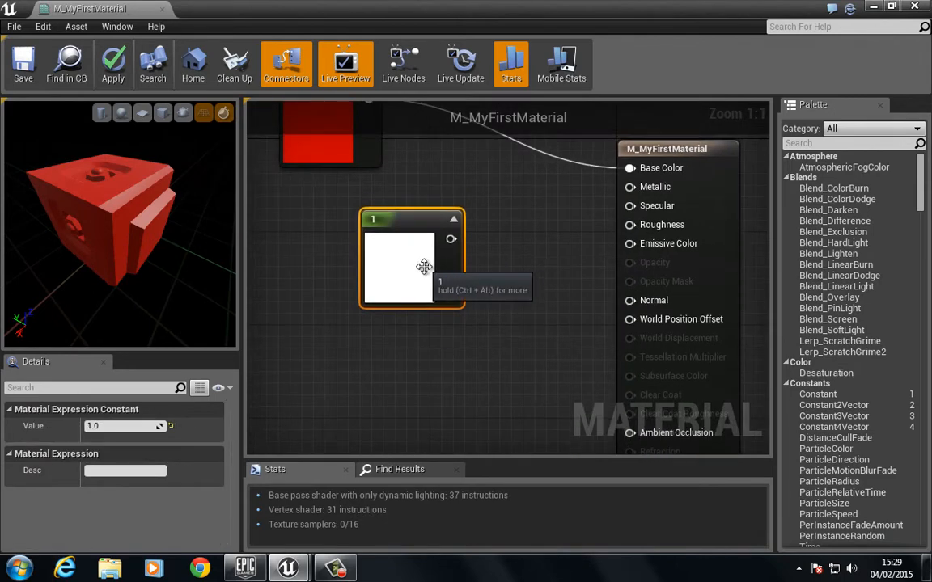
drag(425, 265, 356, 296)
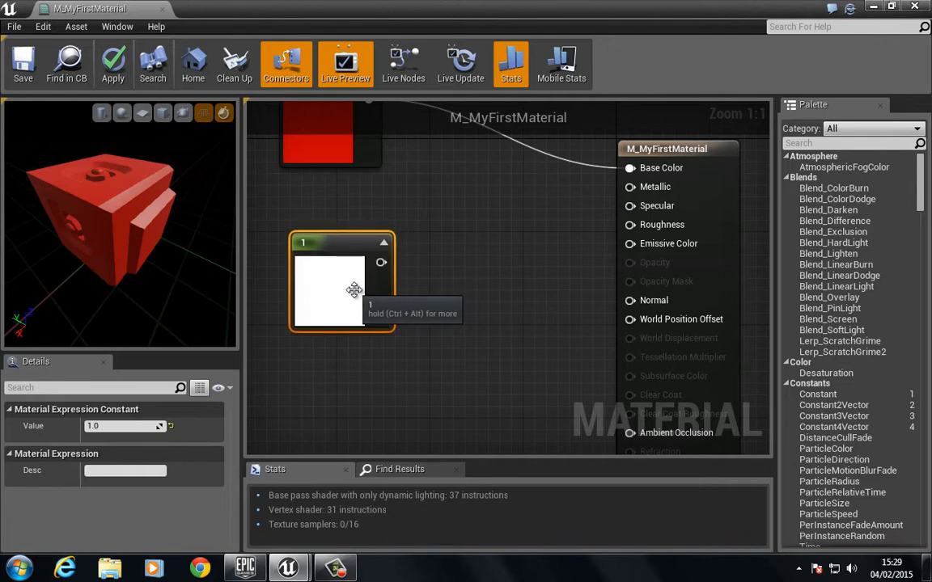
drag(381, 261, 629, 206)
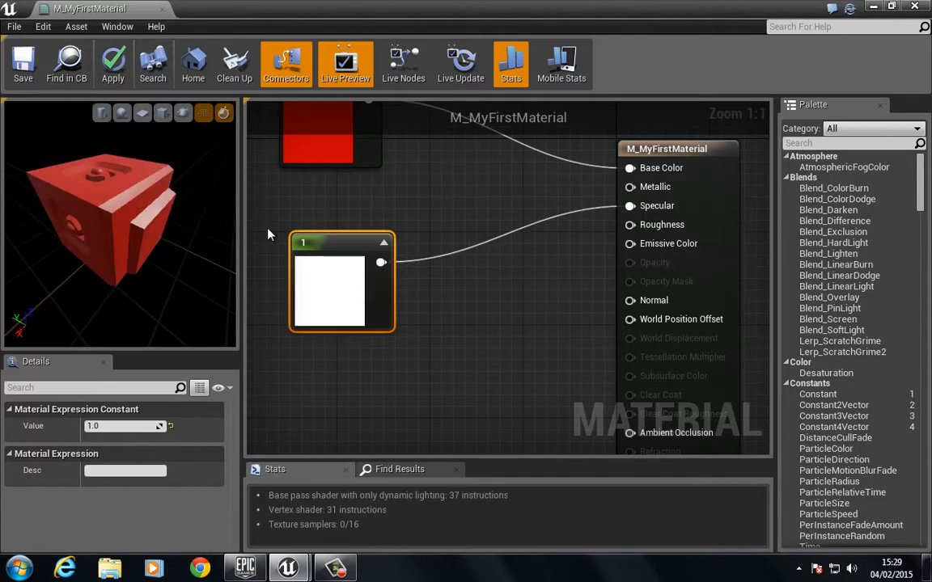
Disconnect the Constant node from Specular, collapse its preview and connect it to the Metallic input instead
right_click(381, 262)
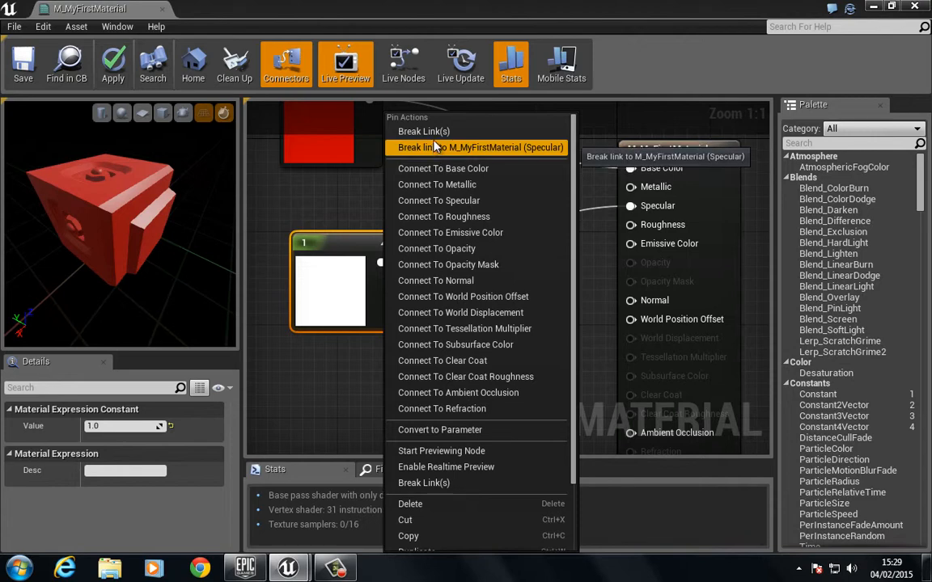
click(420, 131)
click(386, 247)
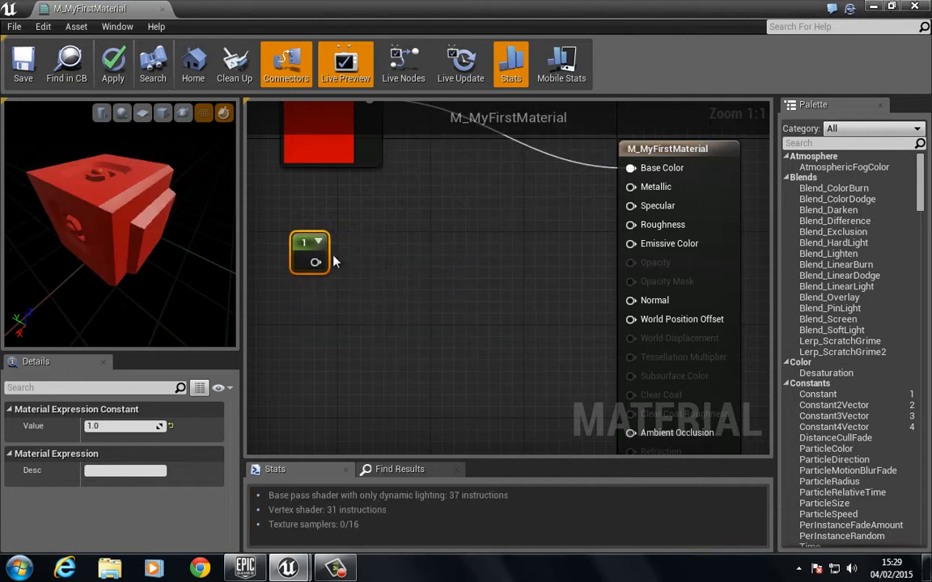
drag(311, 241, 501, 210)
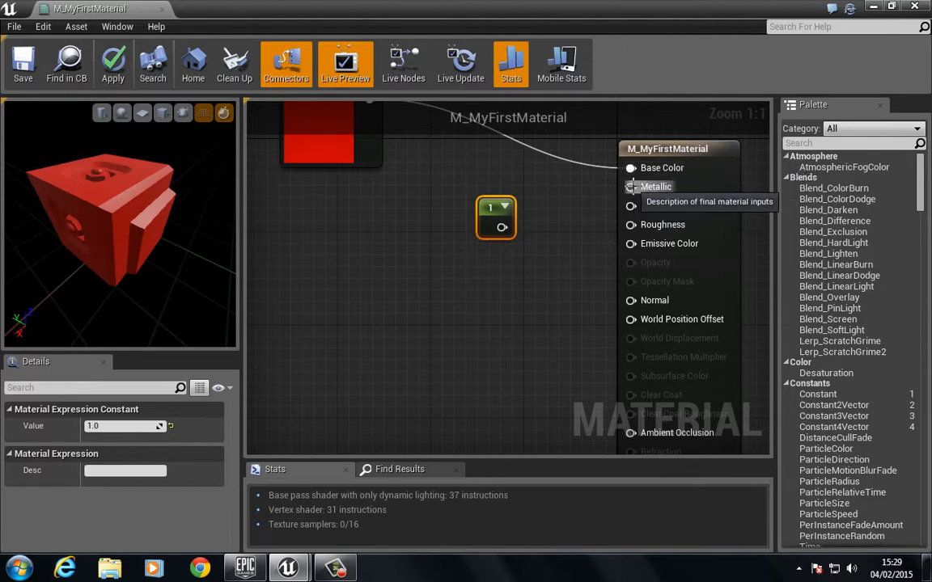
drag(631, 187, 497, 230)
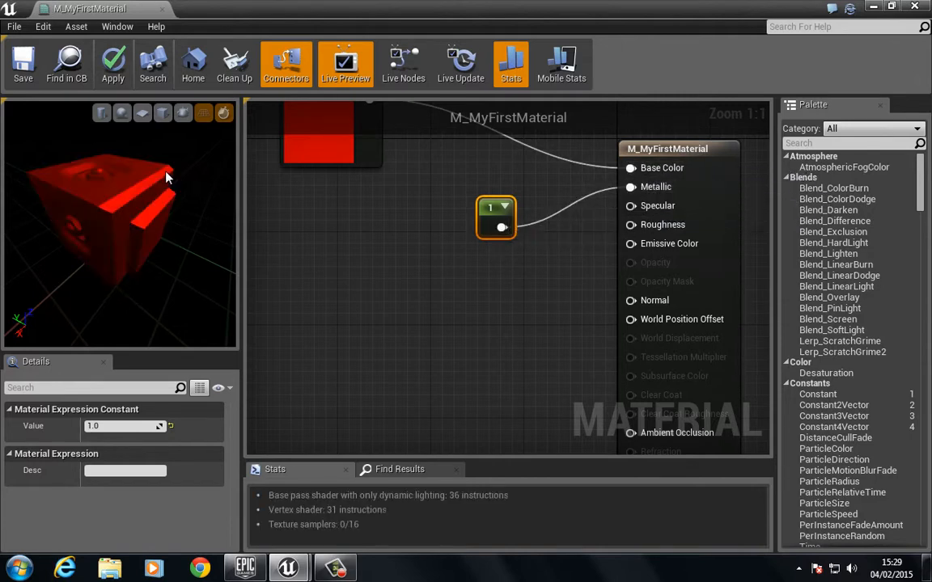
mouse_move(139, 230)
mouse_down()
mouse_move(75, 214)
mouse_move(133, 217)
mouse_move(163, 239)
mouse_move(141, 234)
mouse_up()
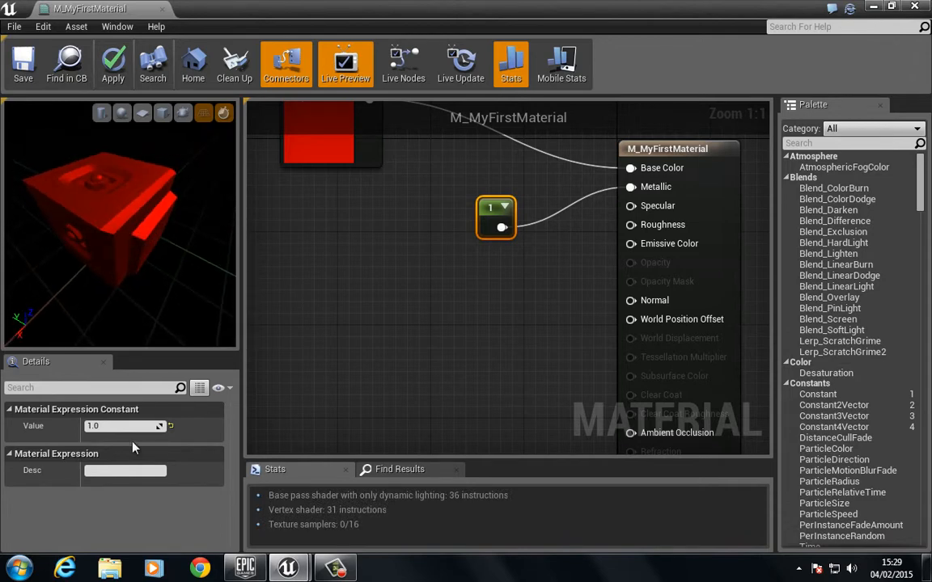
Try metallic constant values of 0, 1 and 0.5 in turn and compare them on the preview mesh
click(118, 426)
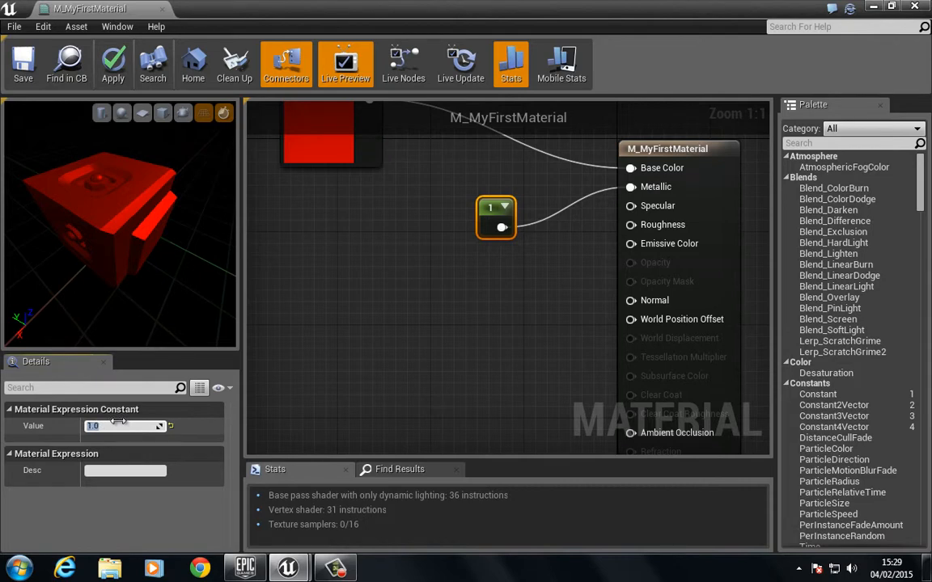
key(Return)
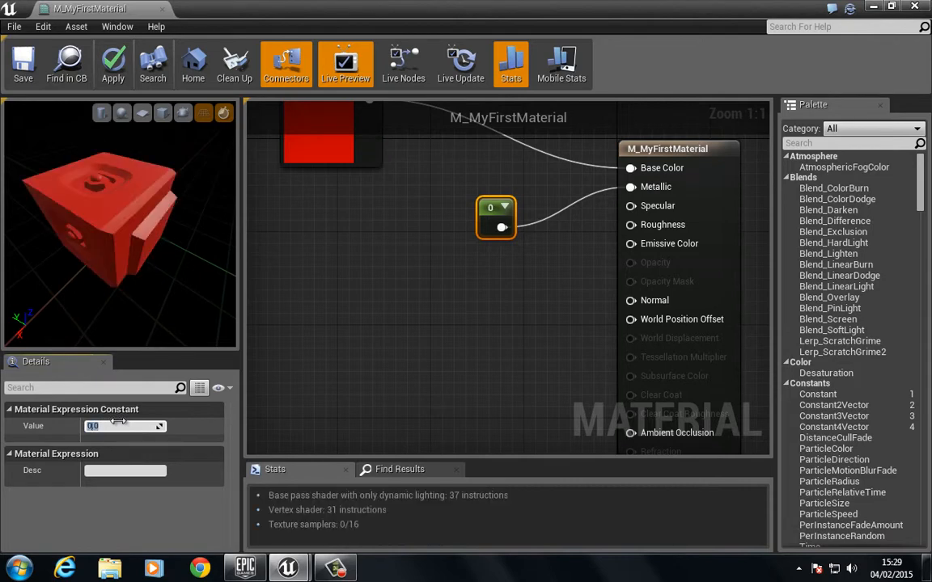
text(1)
key(Return)
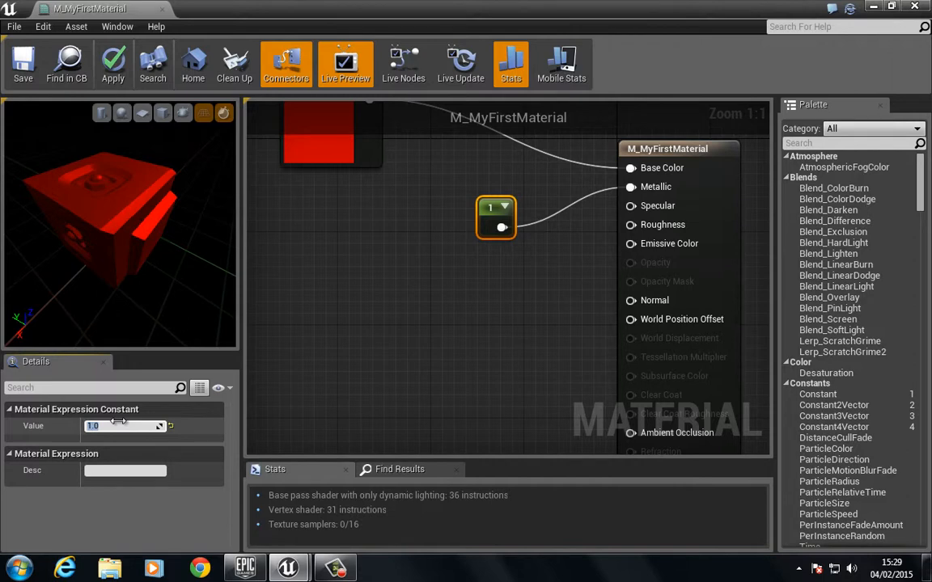
text(0.5)
key(Return)
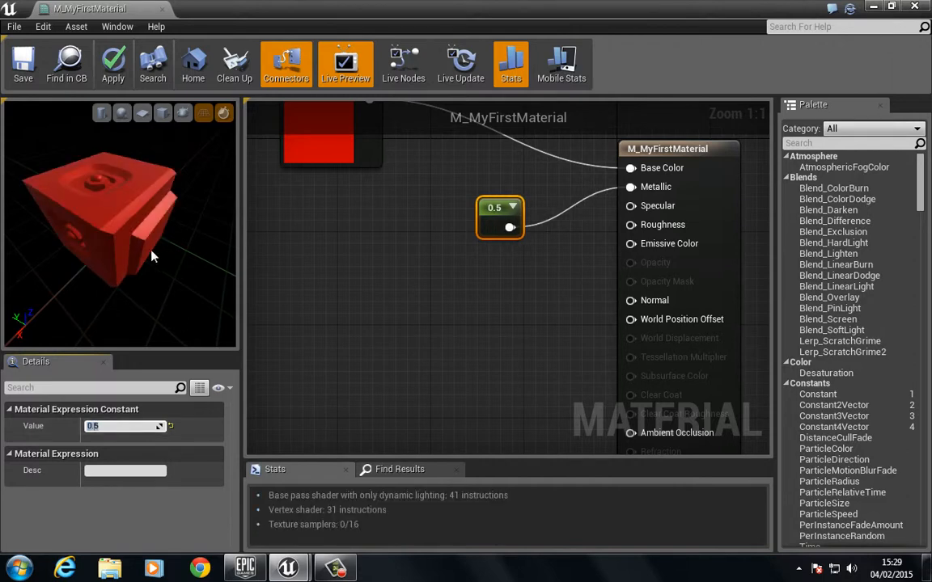
mouse_move(151, 257)
mouse_down()
mouse_move(131, 239)
mouse_move(158, 254)
mouse_up()
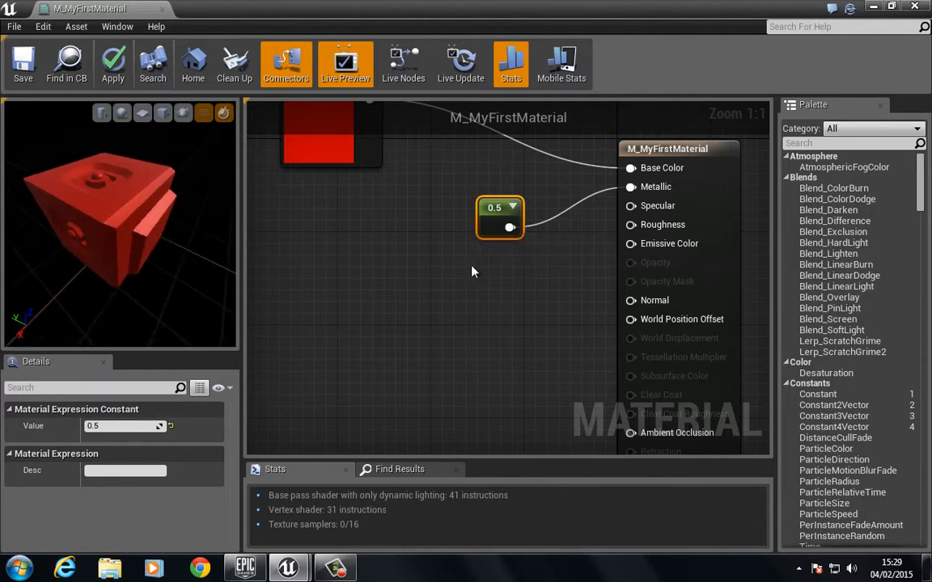
Reset the constant's value to 0 and break its link to the Metallic input
click(123, 425)
text(0)
key(Return)
right_click(503, 227)
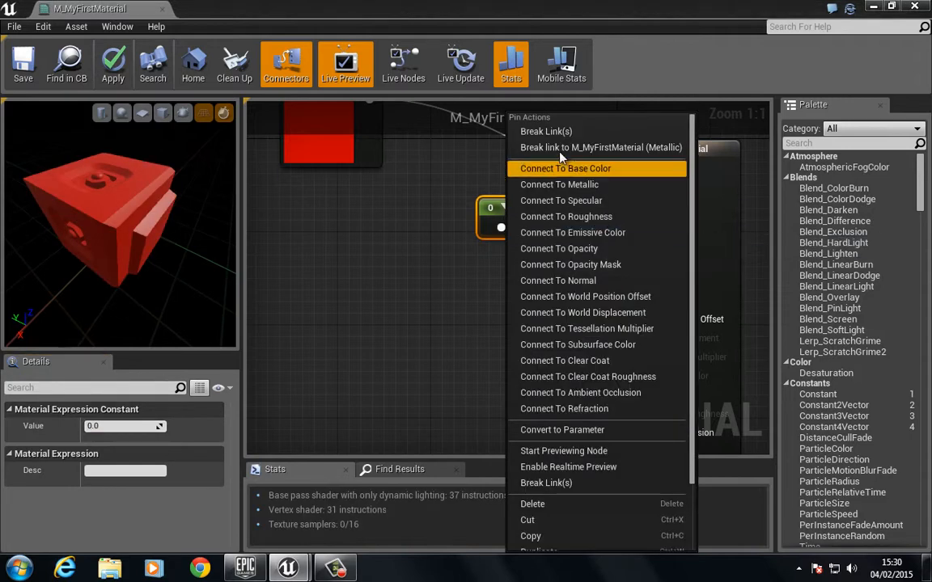
click(544, 131)
Connect the Constant node to the Roughness input, inspect the preview mesh's reflections and expand the node's preview
drag(495, 218, 391, 241)
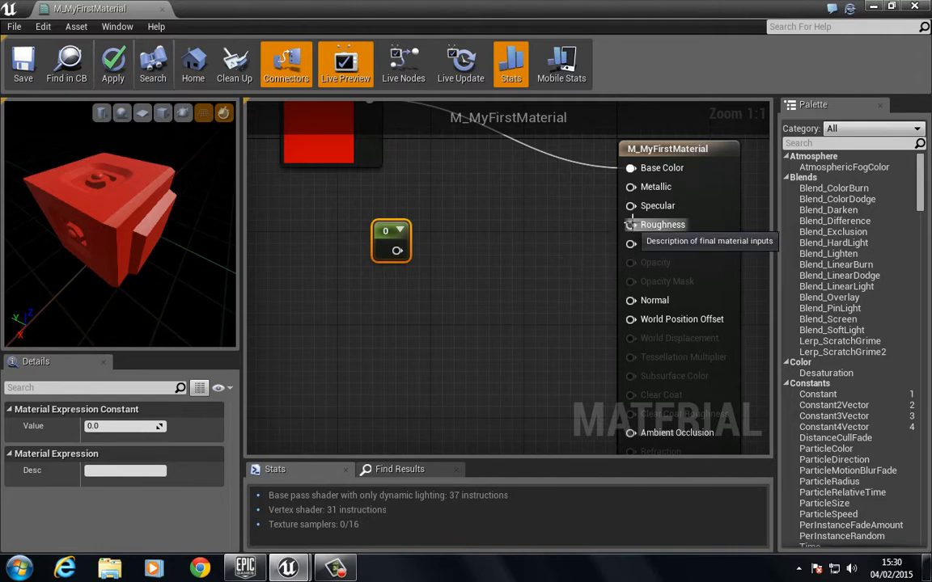
drag(631, 225, 398, 257)
drag(131, 197, 72, 202)
scroll(148, 200, up, 3)
scroll(146, 198, down, 3)
scroll(144, 194, up, 2)
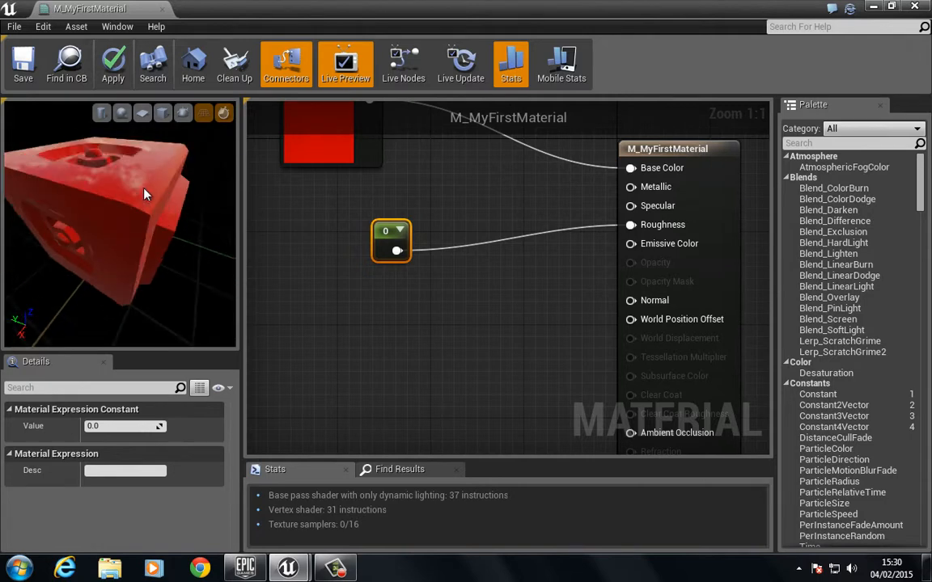
scroll(142, 190, down, 3)
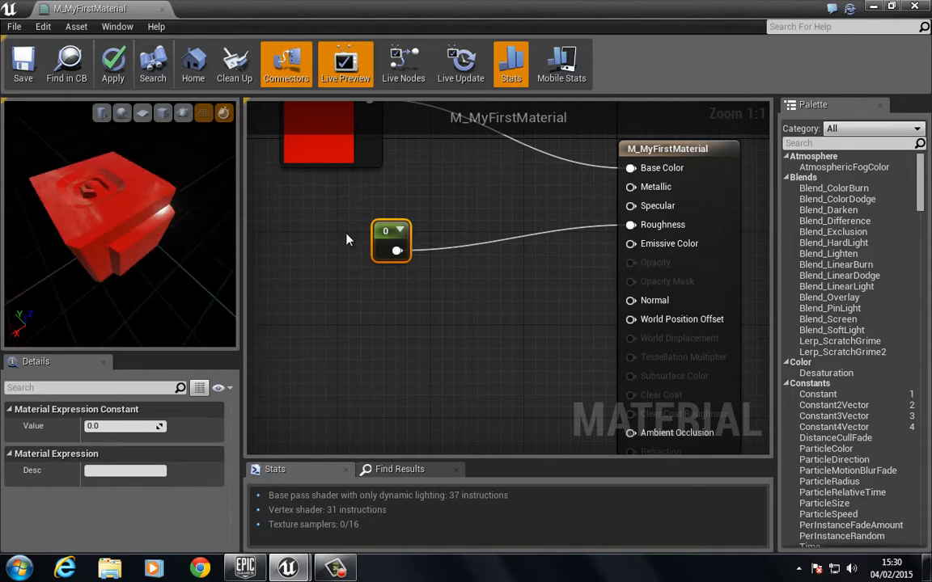
click(398, 228)
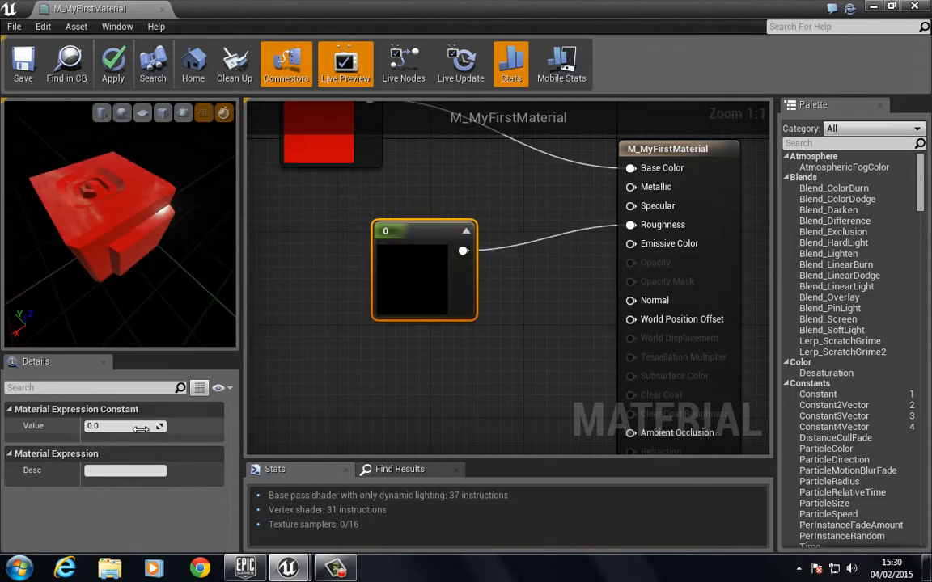
Set the roughness constant to 1, inspect the surface and switch the preview mesh to a sphere
text(1)
key(Return)
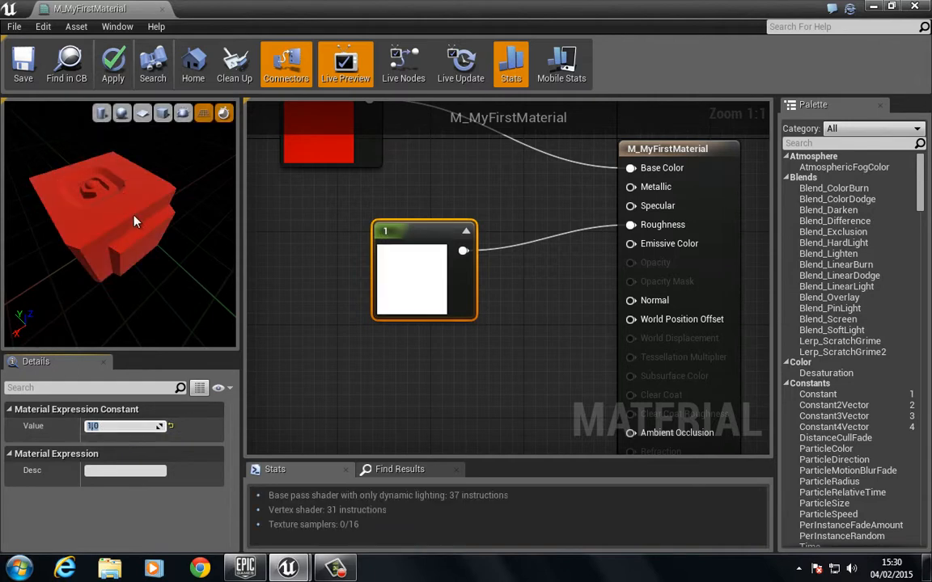
drag(119, 192, 125, 215)
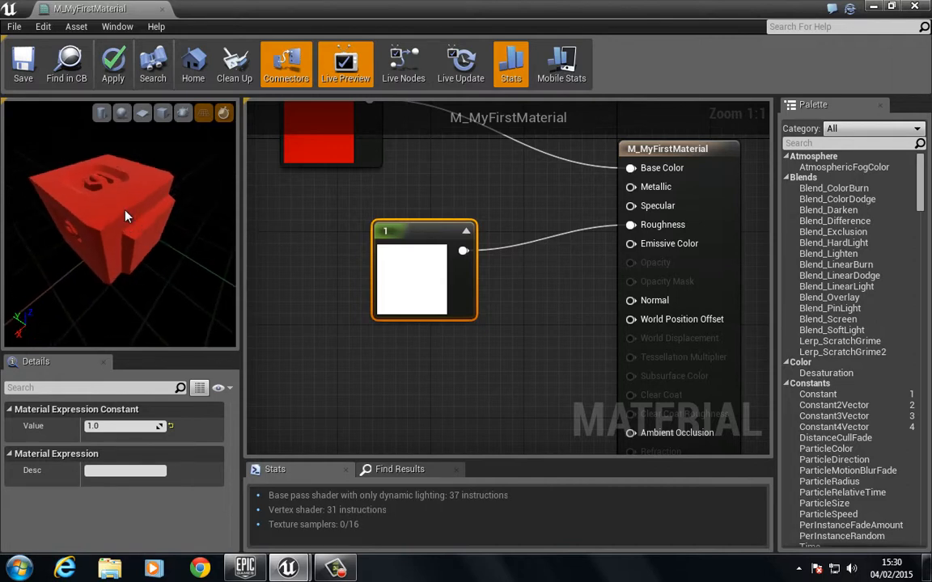
click(122, 114)
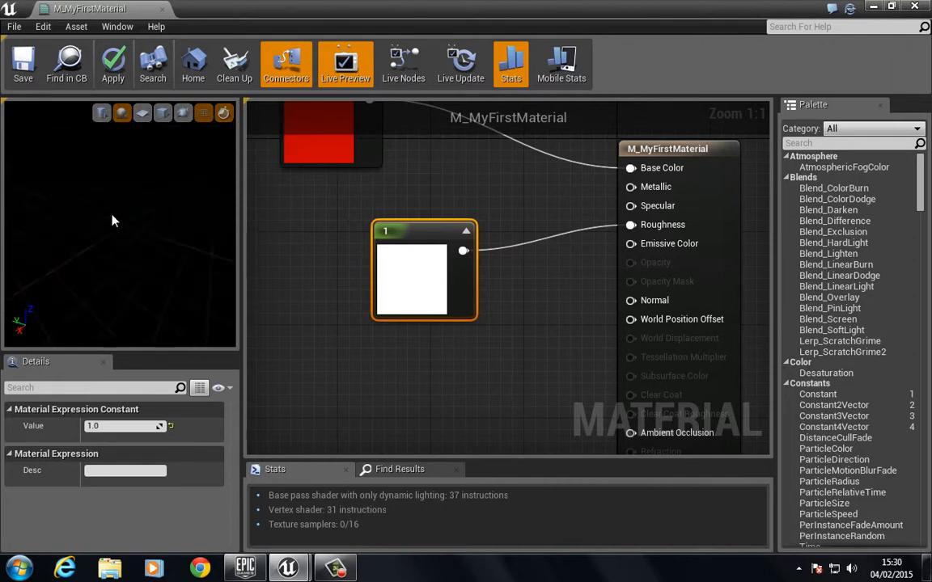
scroll(161, 227, down, 1)
drag(160, 227, 194, 237)
Move the roughness constant away from the material node, set its value to 0 and inspect the sphere's reflections
drag(418, 246, 336, 292)
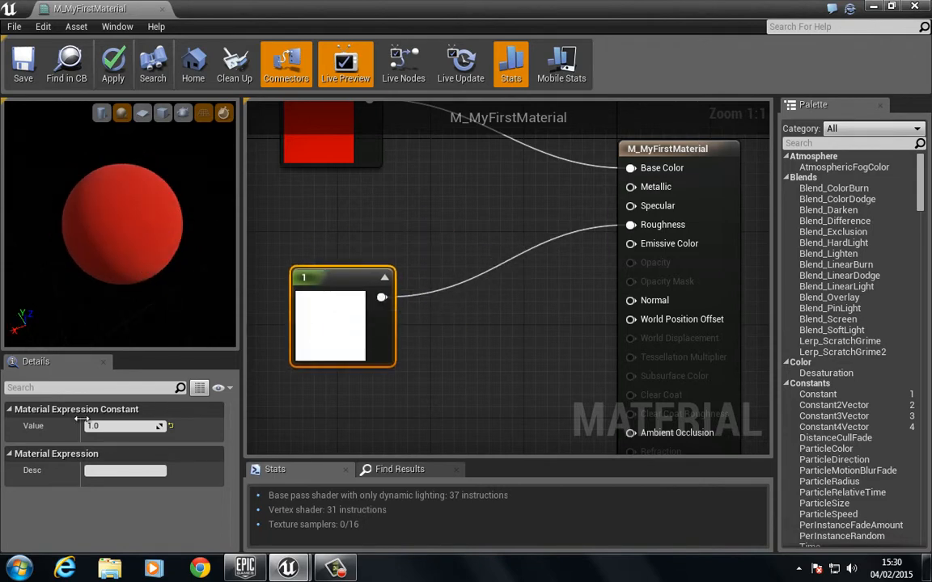
click(119, 425)
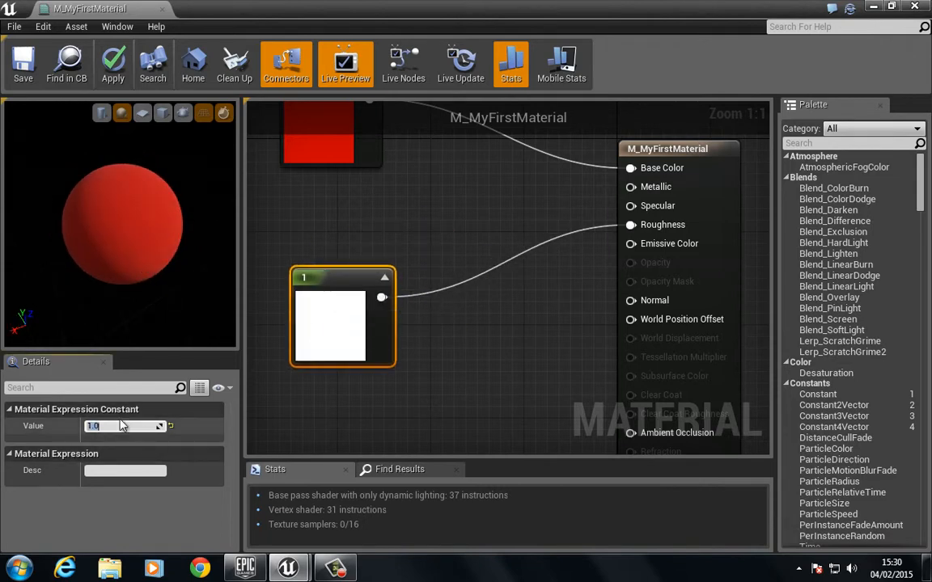
text(0)
key(Return)
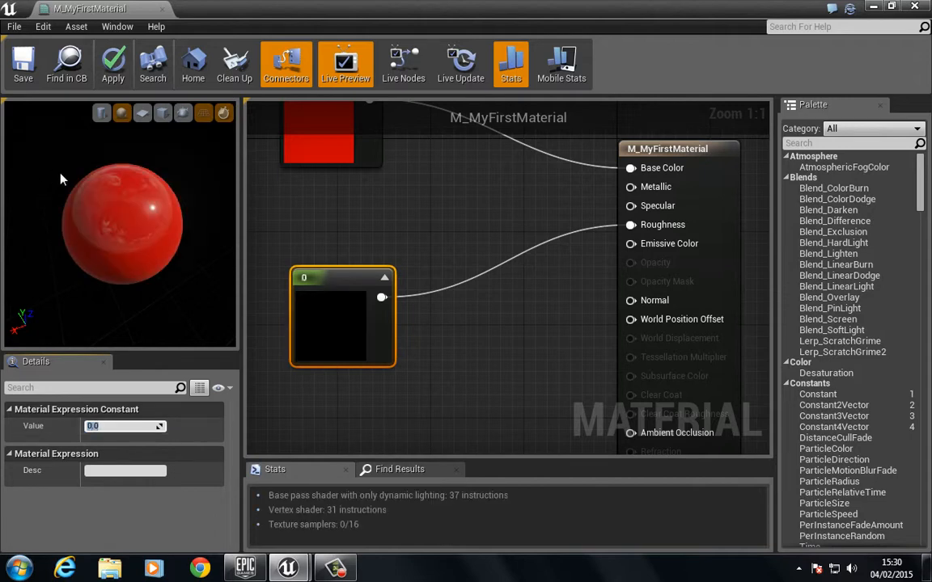
mouse_move(139, 267)
mouse_down()
mouse_move(157, 235)
mouse_move(145, 267)
mouse_up()
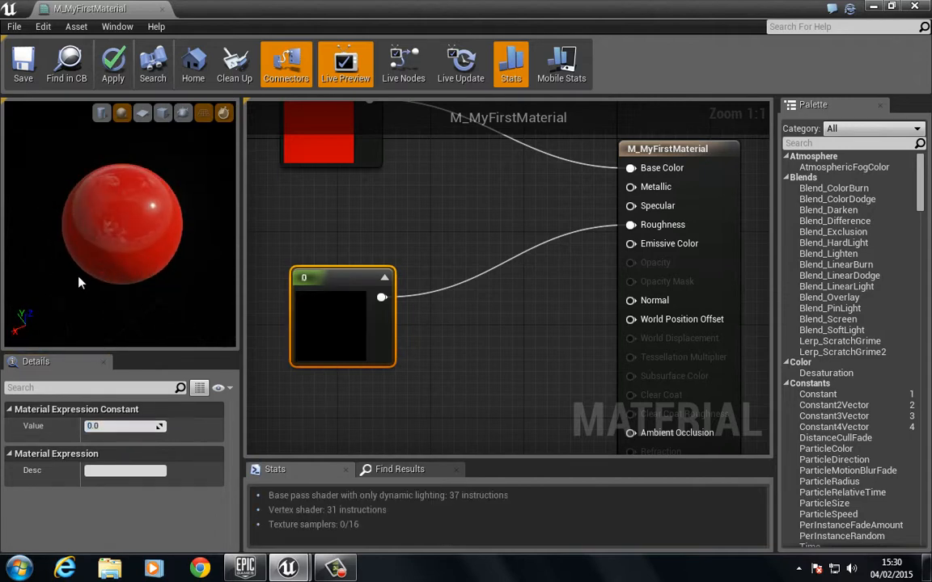
mouse_move(110, 233)
mouse_down()
mouse_move(137, 223)
mouse_move(65, 208)
mouse_move(108, 212)
mouse_move(110, 233)
mouse_up()
scroll(109, 233, up, 1)
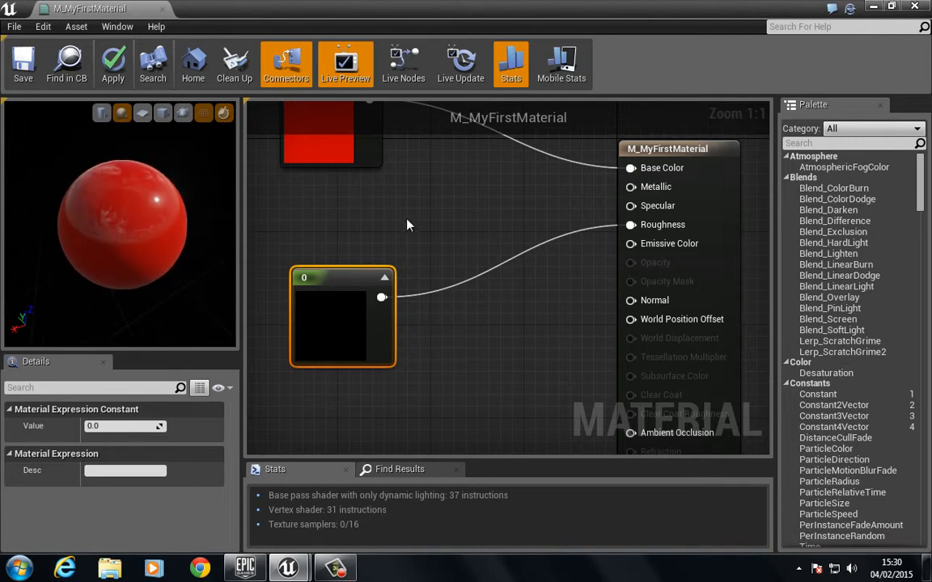
Add a second Constant node above the roughness constant, connect it to the Metallic input and expand its preview
drag(334, 285, 333, 355)
right_drag(304, 223, 380, 250)
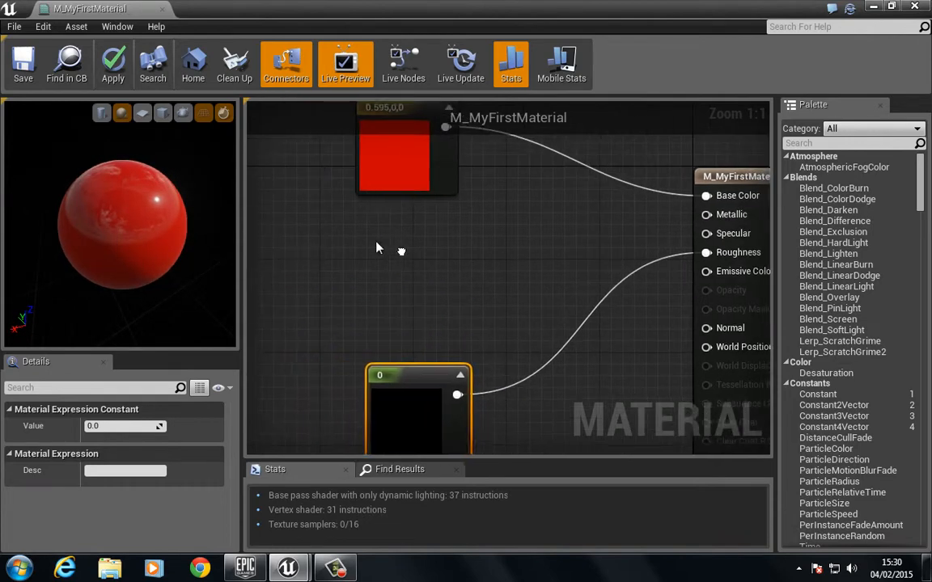
click(398, 236)
drag(422, 259, 709, 215)
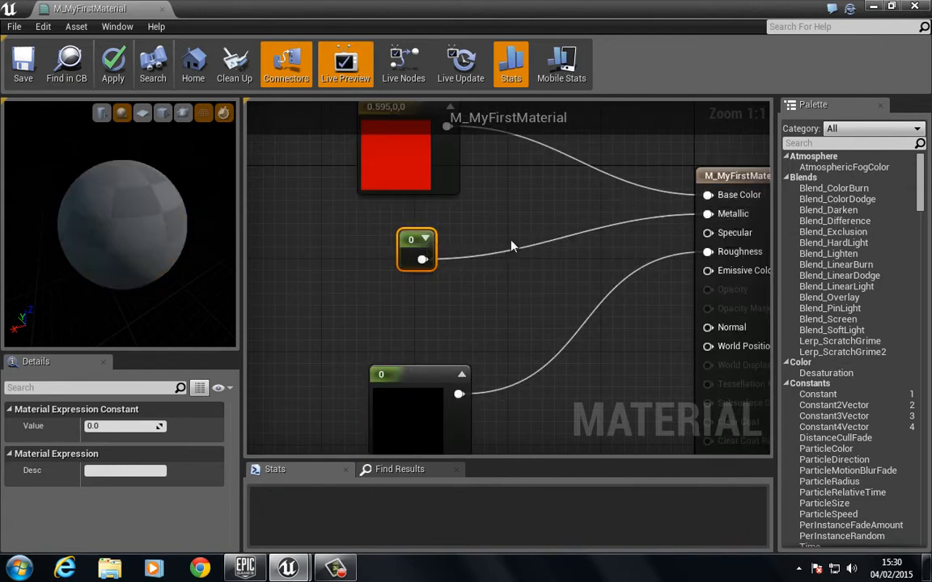
click(425, 239)
drag(413, 250, 372, 246)
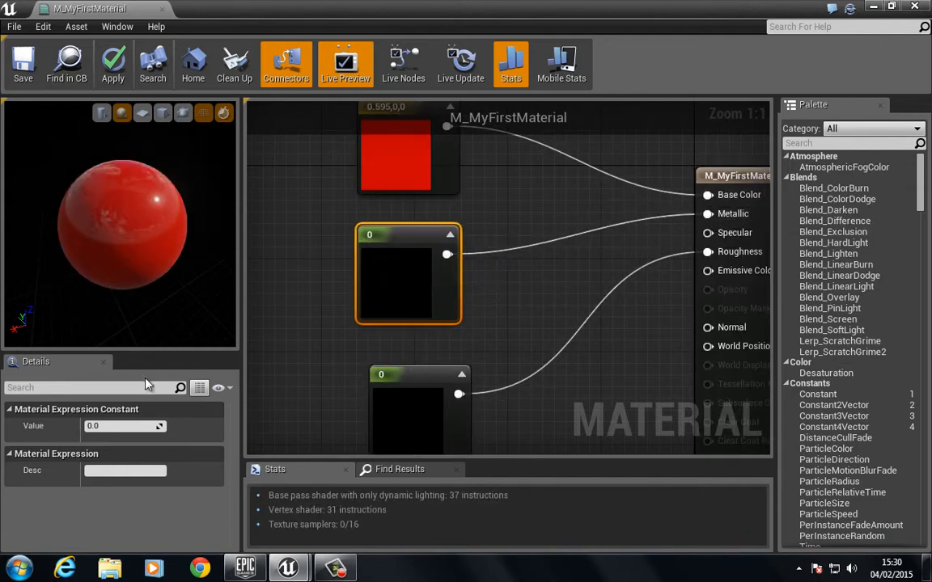
Set the metallic constant to 1 and inspect the preview sphere
click(119, 429)
text(1)
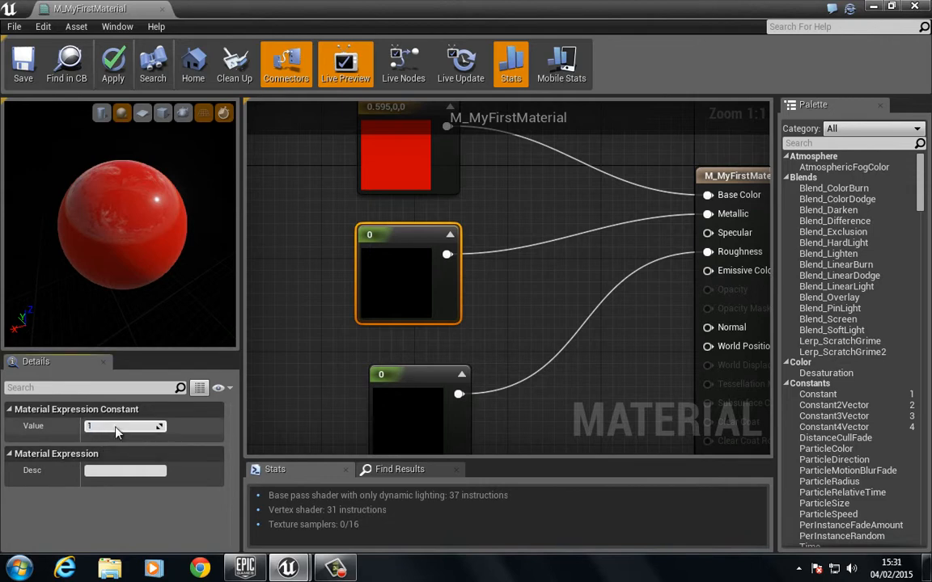
key(Return)
mouse_move(139, 238)
mouse_down()
mouse_move(88, 222)
mouse_move(142, 242)
mouse_up()
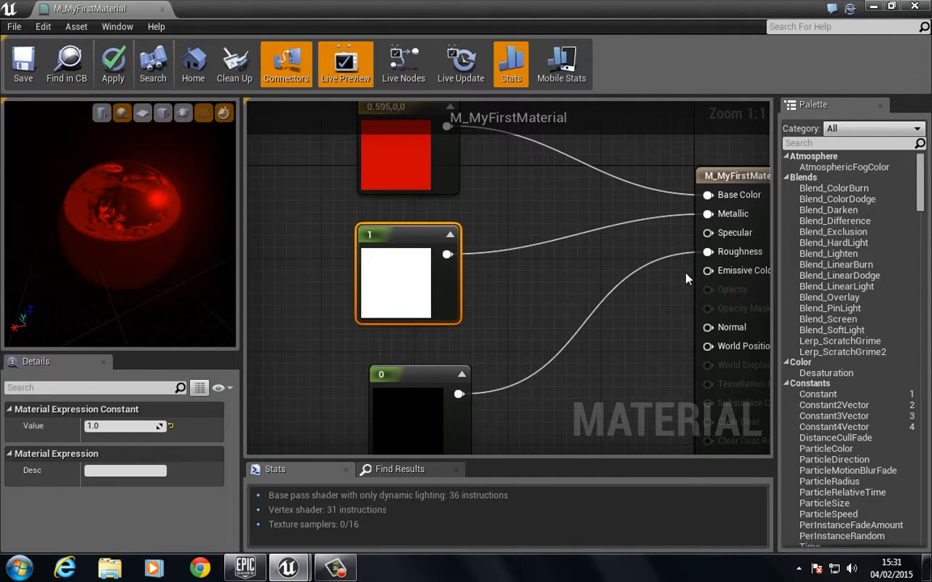
Add a third Constant node between the other two, connect it to the Specular input and expand its preview
drag(375, 296, 339, 293)
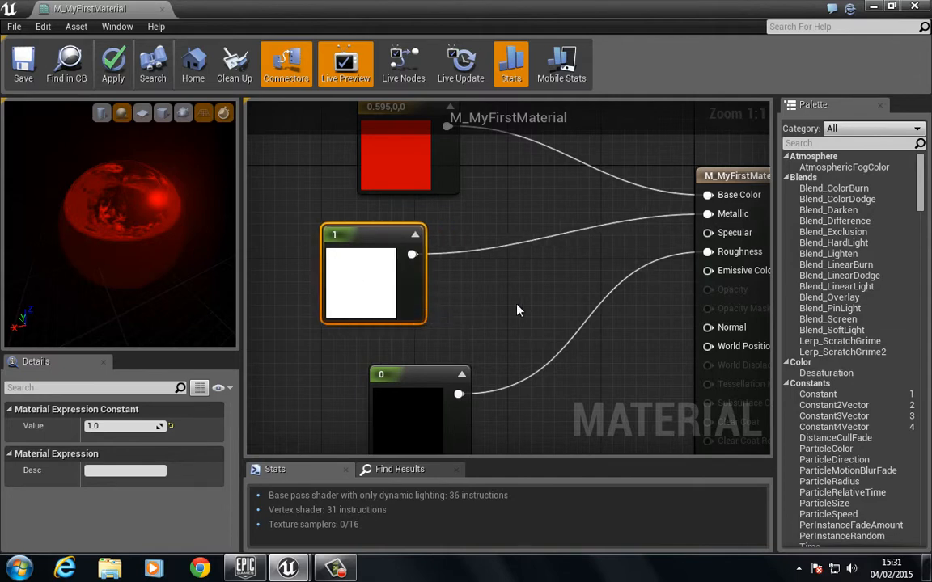
right_drag(512, 306, 377, 259)
click(391, 246)
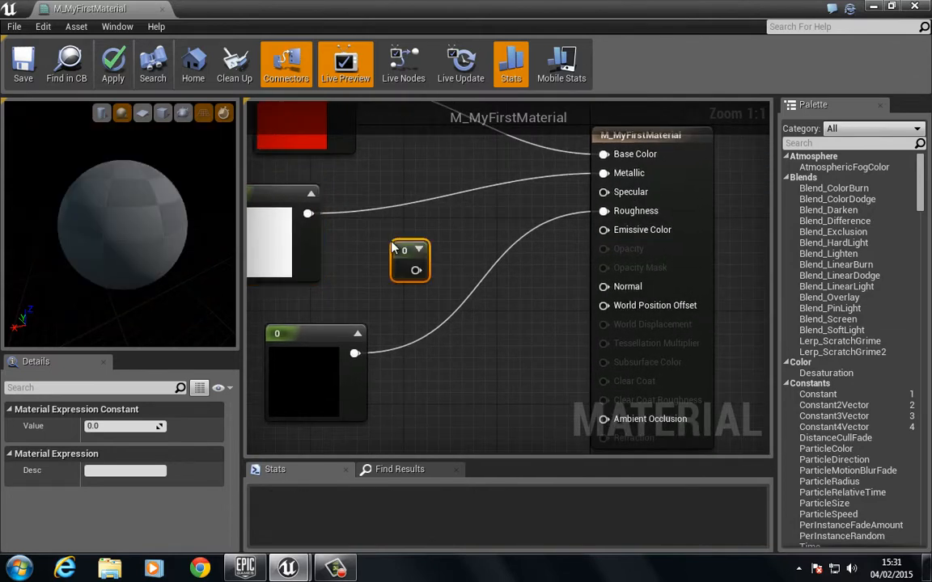
drag(415, 270, 604, 192)
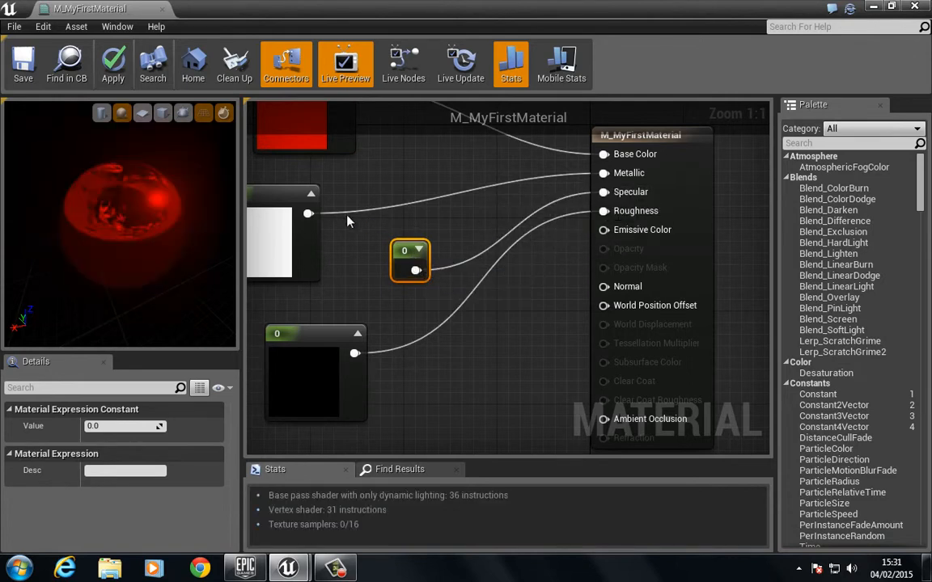
click(419, 251)
drag(409, 251, 373, 240)
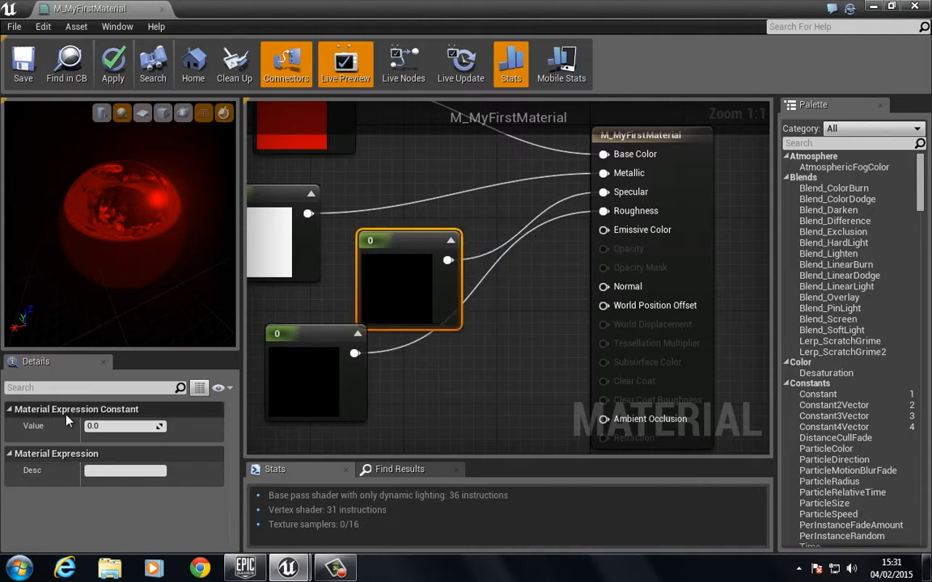
Try a value of 1 on the specular constant and return it to 0
click(101, 426)
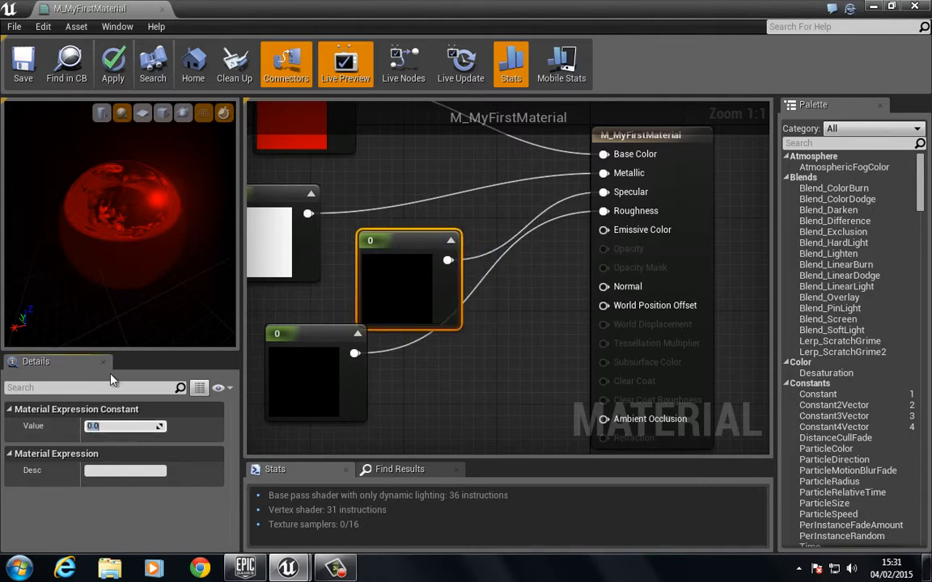
text(1)
key(Return)
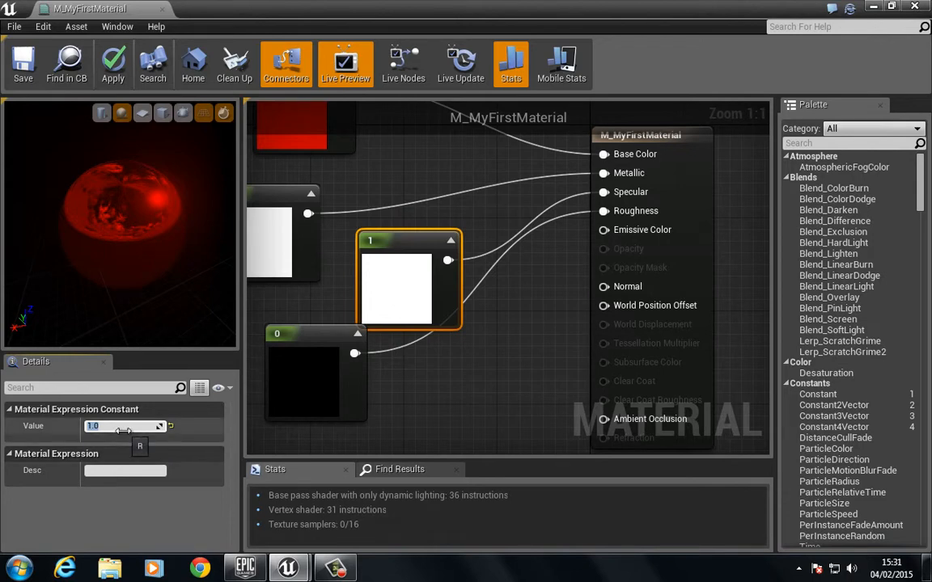
key(Return)
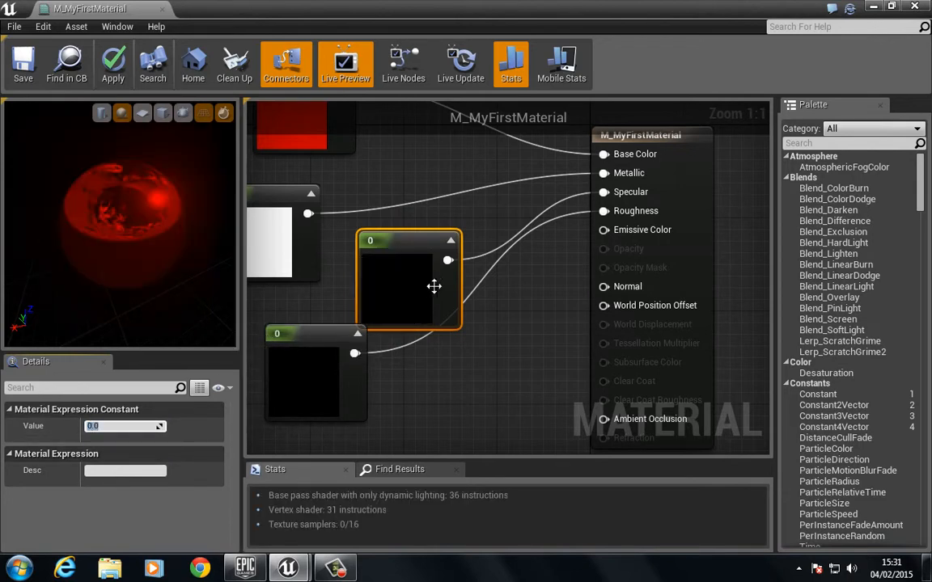
Change the base color constant from red to a near-white of R 0.946, G 0.98, B 1.0 and inspect the preview sphere
right_drag(419, 194, 506, 208)
scroll(354, 160, down, 2)
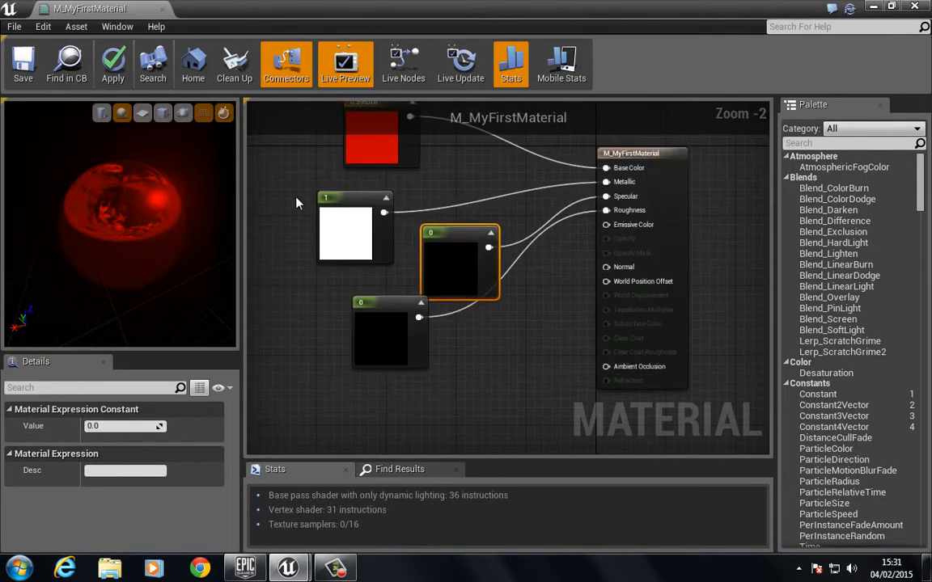
right_drag(368, 157, 384, 232)
double_click(385, 214)
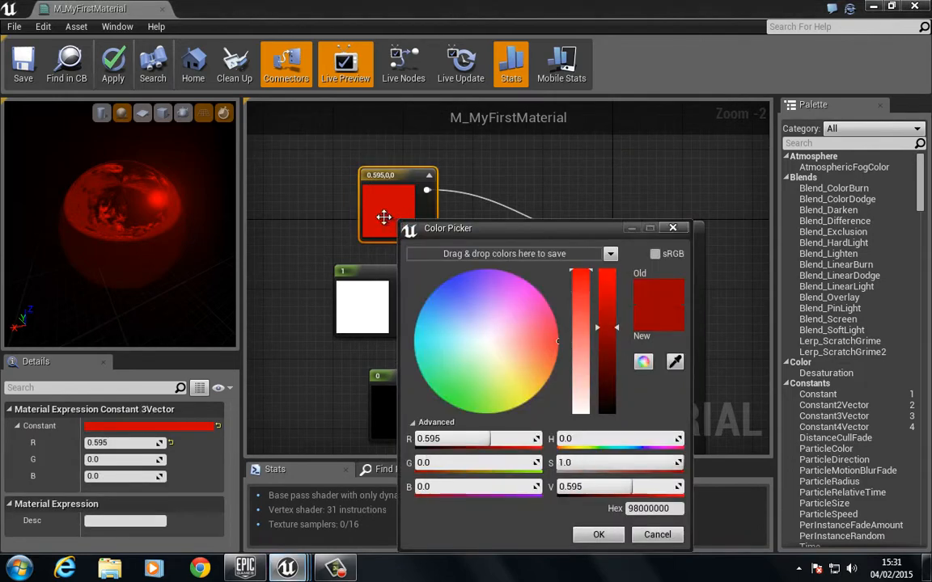
drag(505, 338, 482, 340)
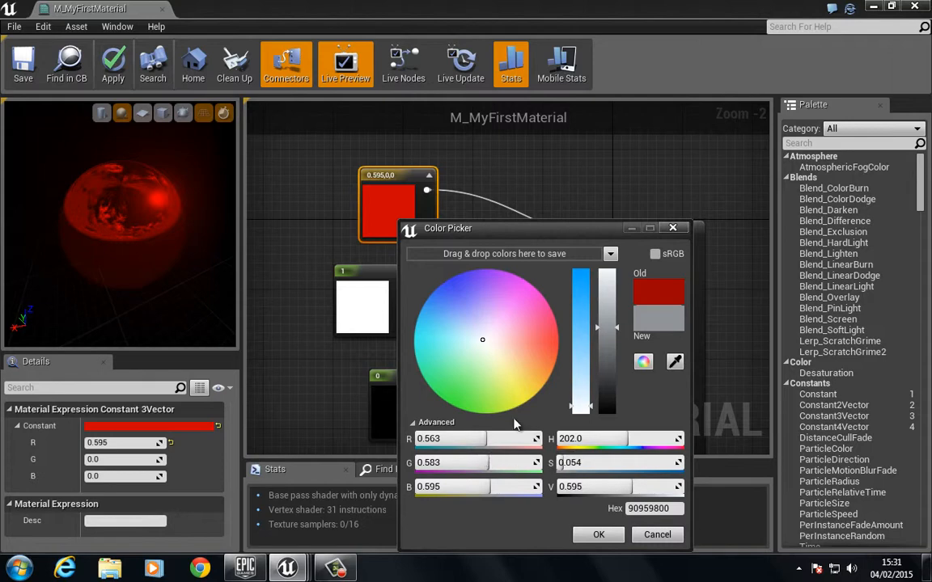
drag(611, 327, 607, 273)
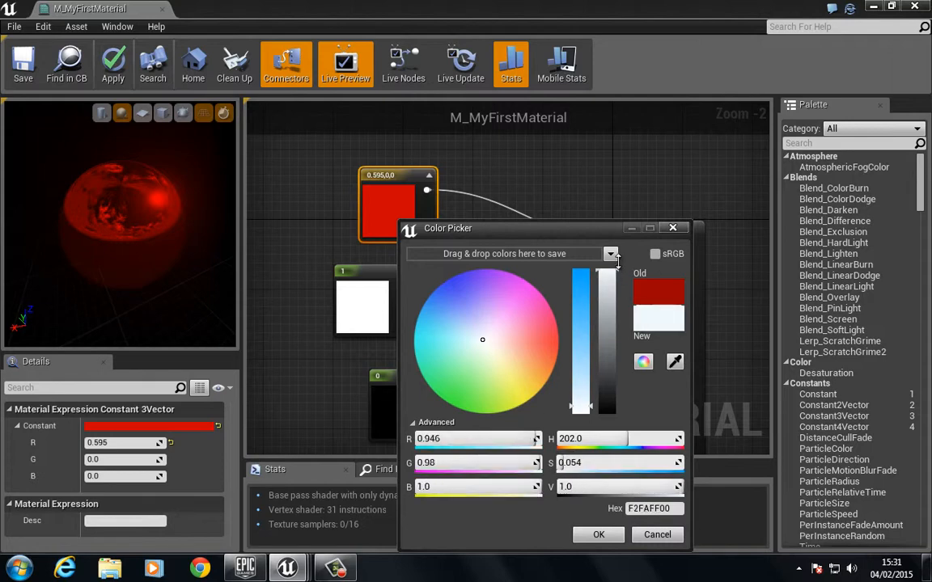
click(599, 534)
drag(96, 268, 129, 243)
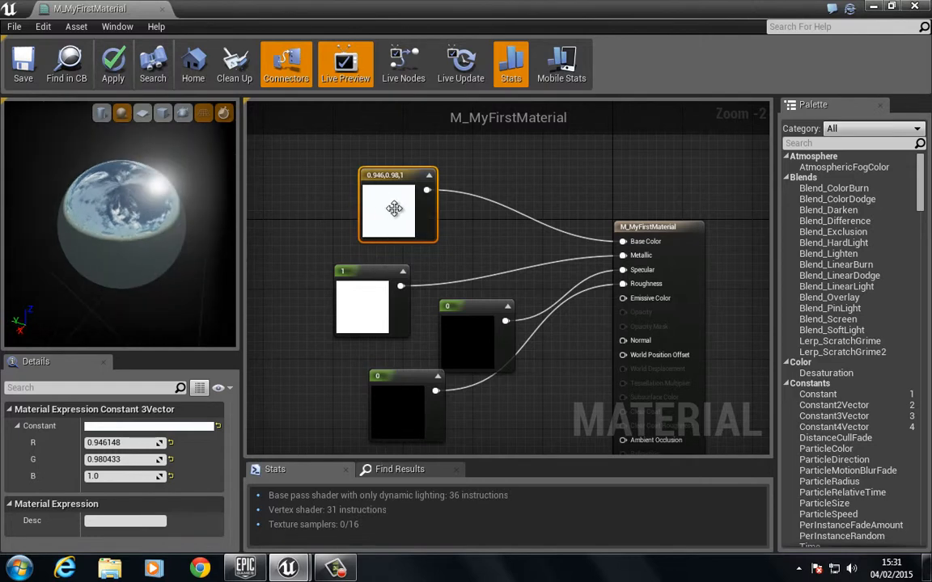
Spread the base color, specular and roughness nodes apart so the nodes no longer overlap
drag(366, 213, 322, 195)
scroll(398, 234, down, 1)
scroll(398, 233, down, 2)
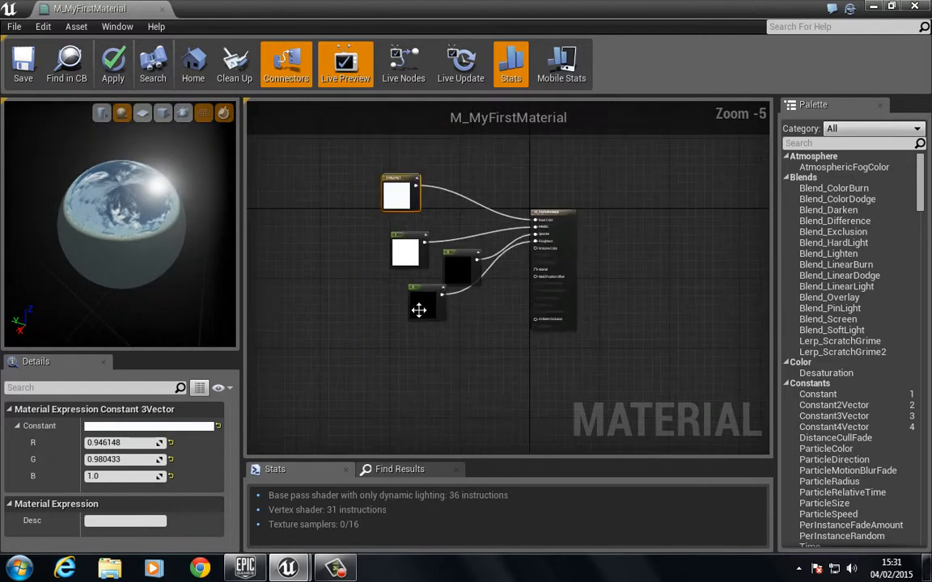
drag(418, 308, 396, 369)
drag(453, 265, 401, 308)
drag(394, 364, 411, 362)
Examine the remaining inputs on the M_MyFirstMaterial node, such as Emissive Color, Normal, World Position Offset and Ambient Occlusion
right_drag(478, 278, 415, 307)
scroll(428, 291, up, 5)
right_drag(487, 284, 377, 220)
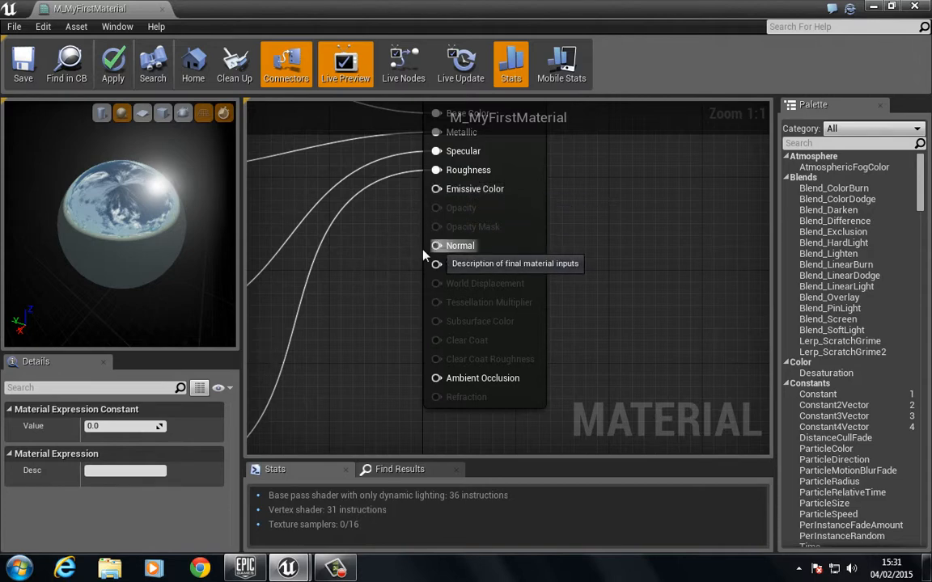
right_drag(380, 277, 401, 245)
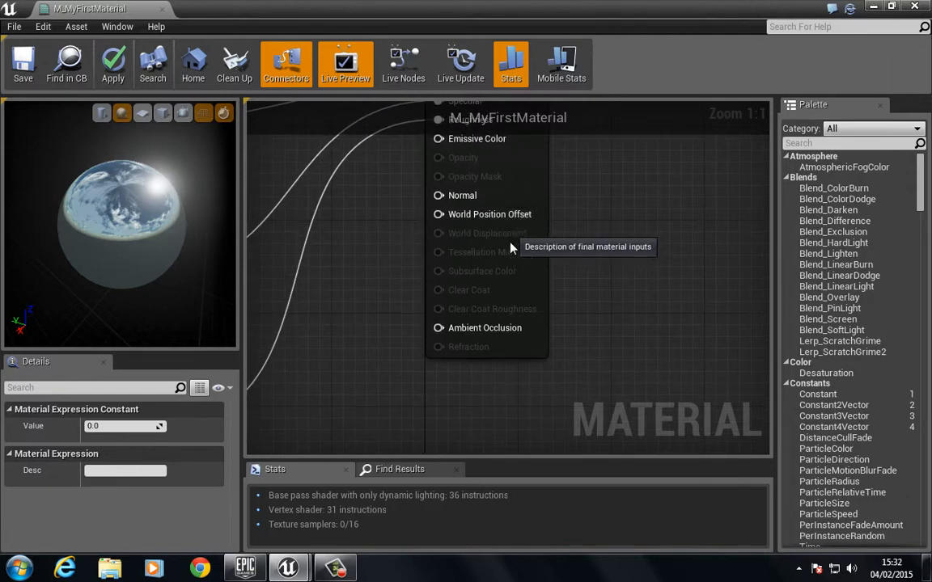
right_drag(360, 228, 489, 260)
scroll(551, 212, down, 1)
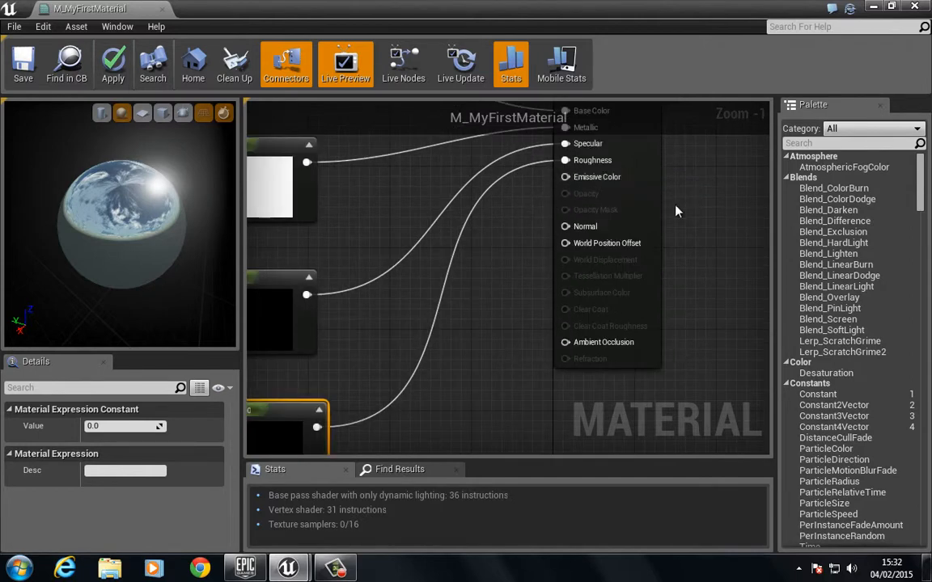
right_drag(391, 202, 434, 232)
scroll(498, 267, down, 1)
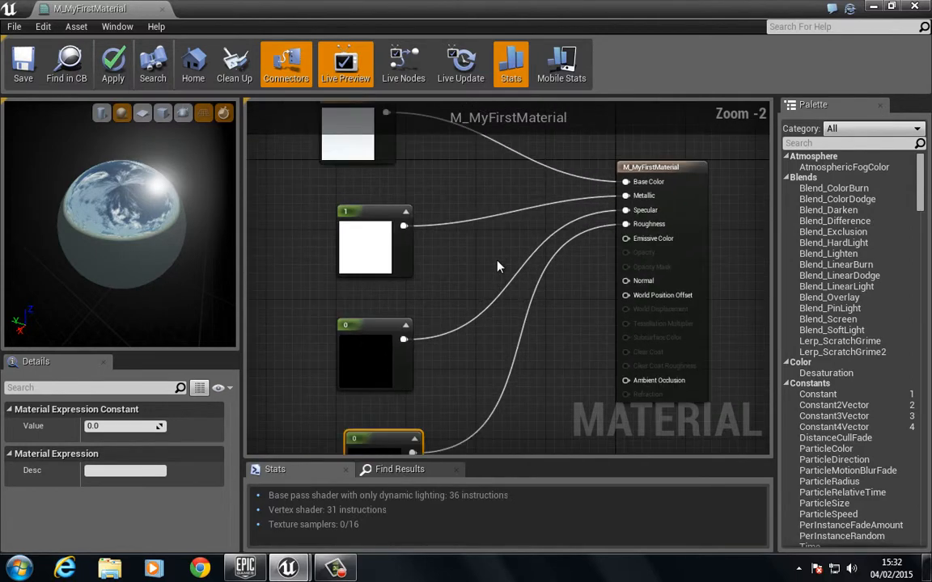
right_drag(498, 267, 444, 267)
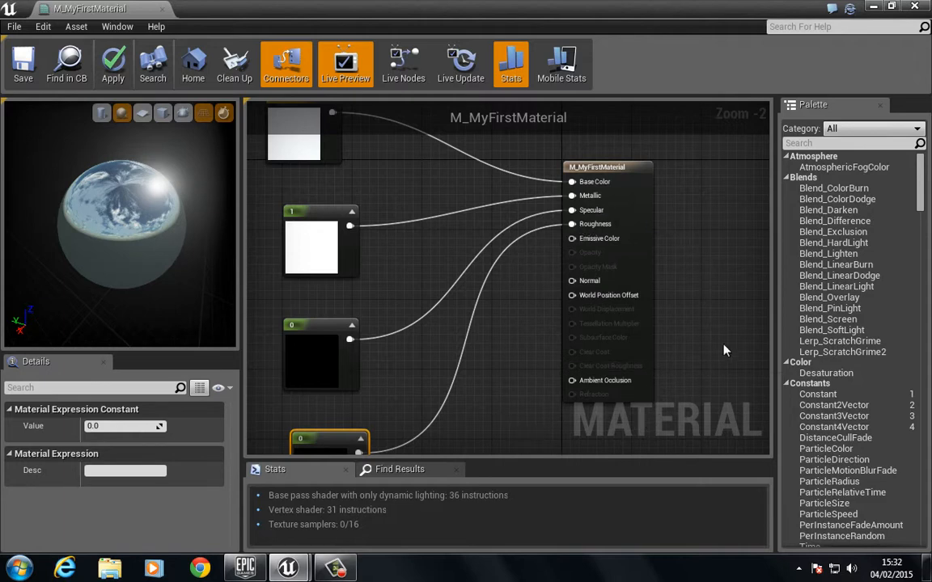
right_drag(732, 323, 648, 276)
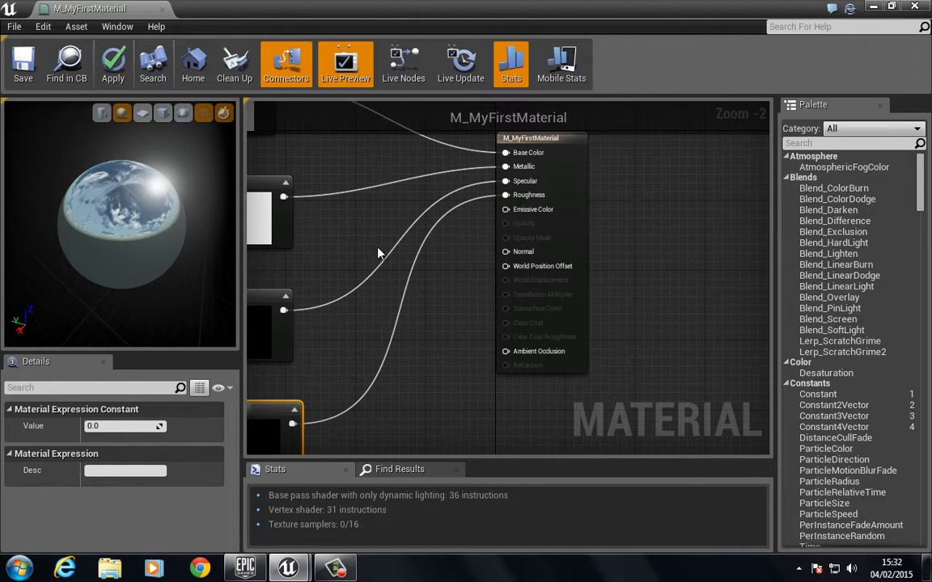
right_drag(353, 254, 478, 264)
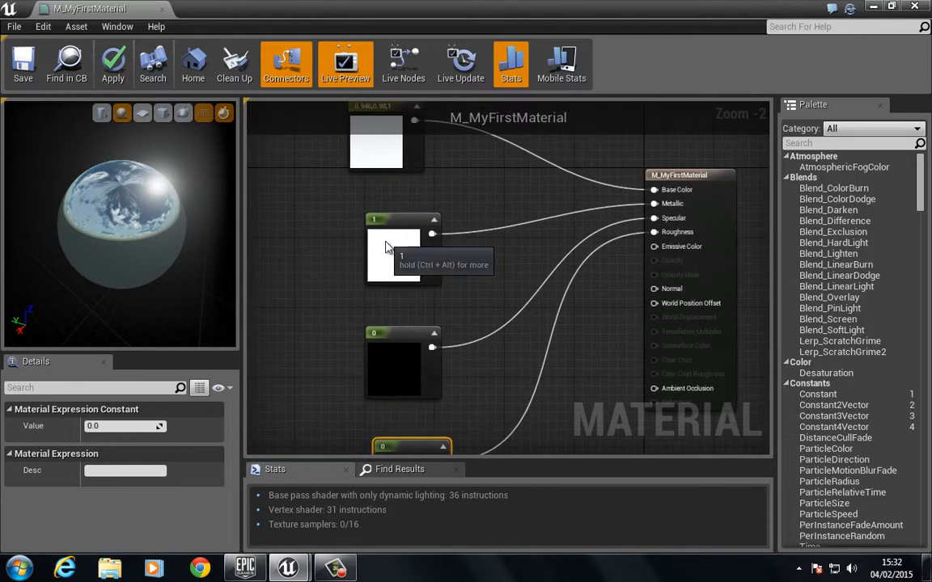
Line up the base color, metallic, specular and roughness nodes in a tidy column beside the material node
click(362, 227)
drag(371, 360, 342, 315)
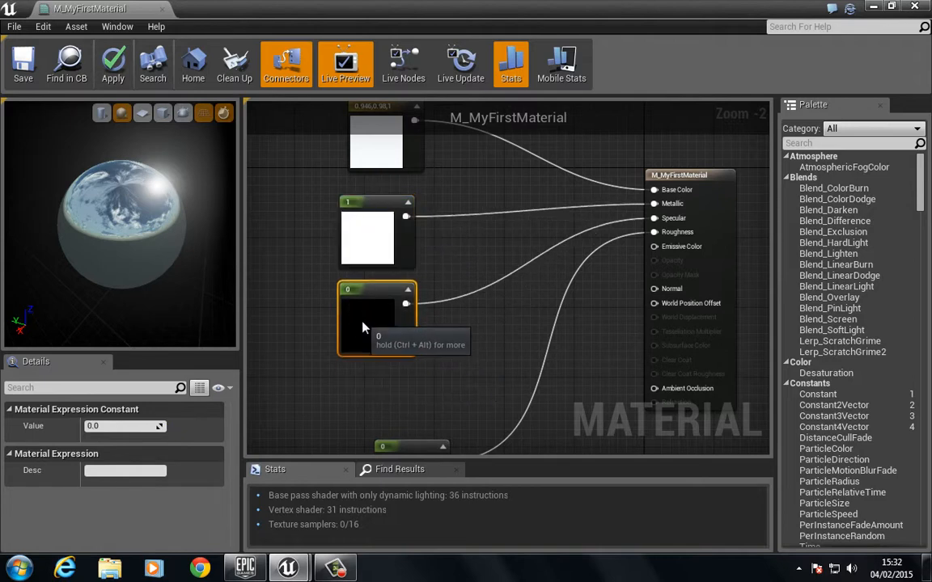
right_drag(507, 306, 509, 243)
drag(436, 390, 391, 328)
right_drag(477, 207, 482, 368)
right_drag(493, 252, 488, 265)
drag(402, 253, 392, 262)
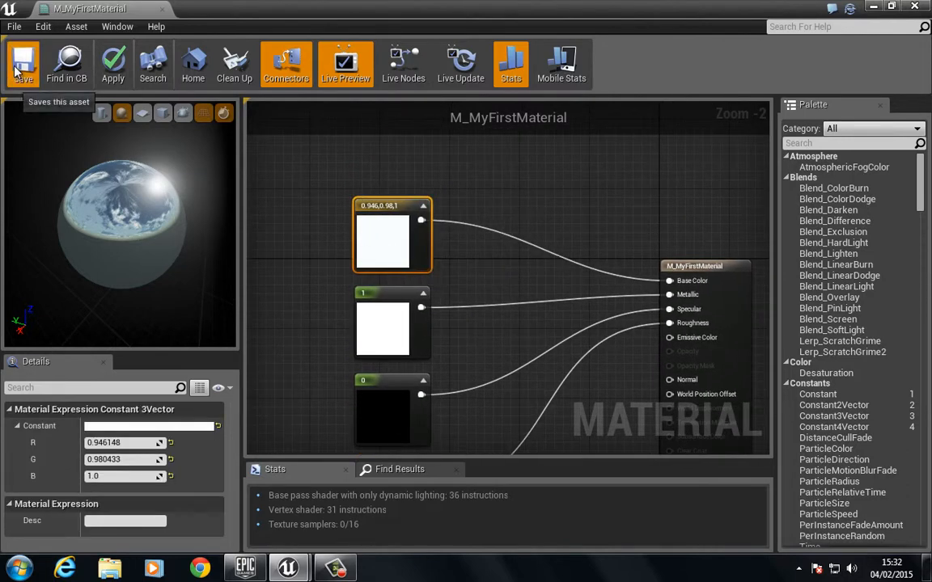
Save M_MyFirstMaterial and close its editor to inspect the material on the corner frame prop in the level
click(17, 72)
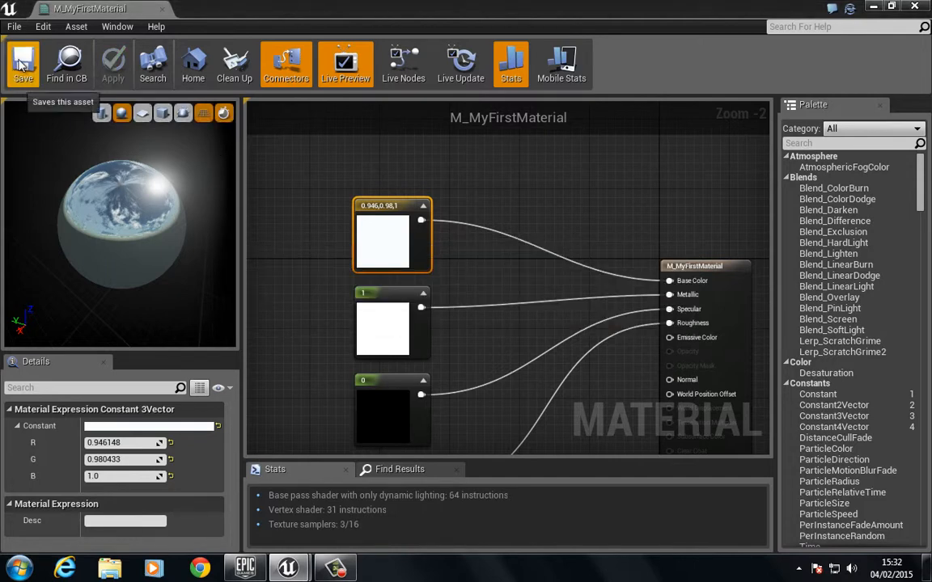
drag(197, 12, 214, 144)
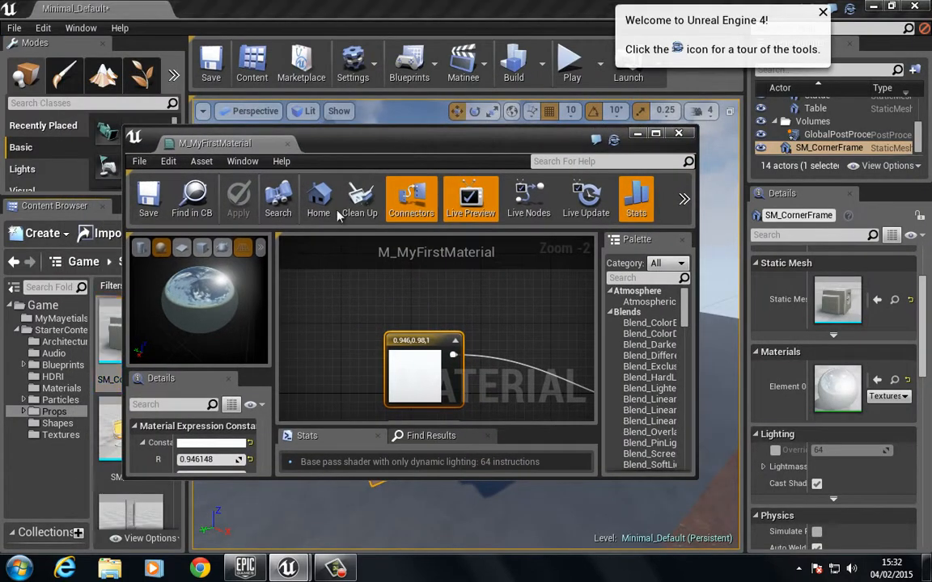
click(679, 132)
mouse_move(379, 315)
alt+mouse_down()
mouse_move(402, 349)
mouse_move(411, 347)
mouse_move(370, 329)
mouse_move(306, 343)
mouse_move(322, 344)
mouse_move(201, 335)
mouse_move(218, 332)
mouse_move(235, 381)
mouse_move(237, 318)
mouse_move(380, 338)
mouse_move(371, 334)
mouse_move(383, 327)
mouse_move(379, 307)
alt+mouse_up()
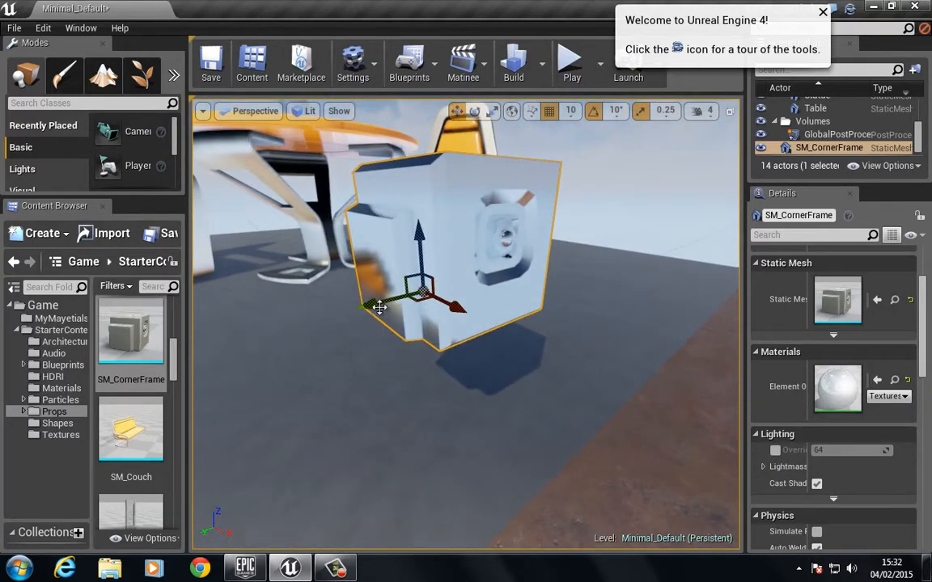